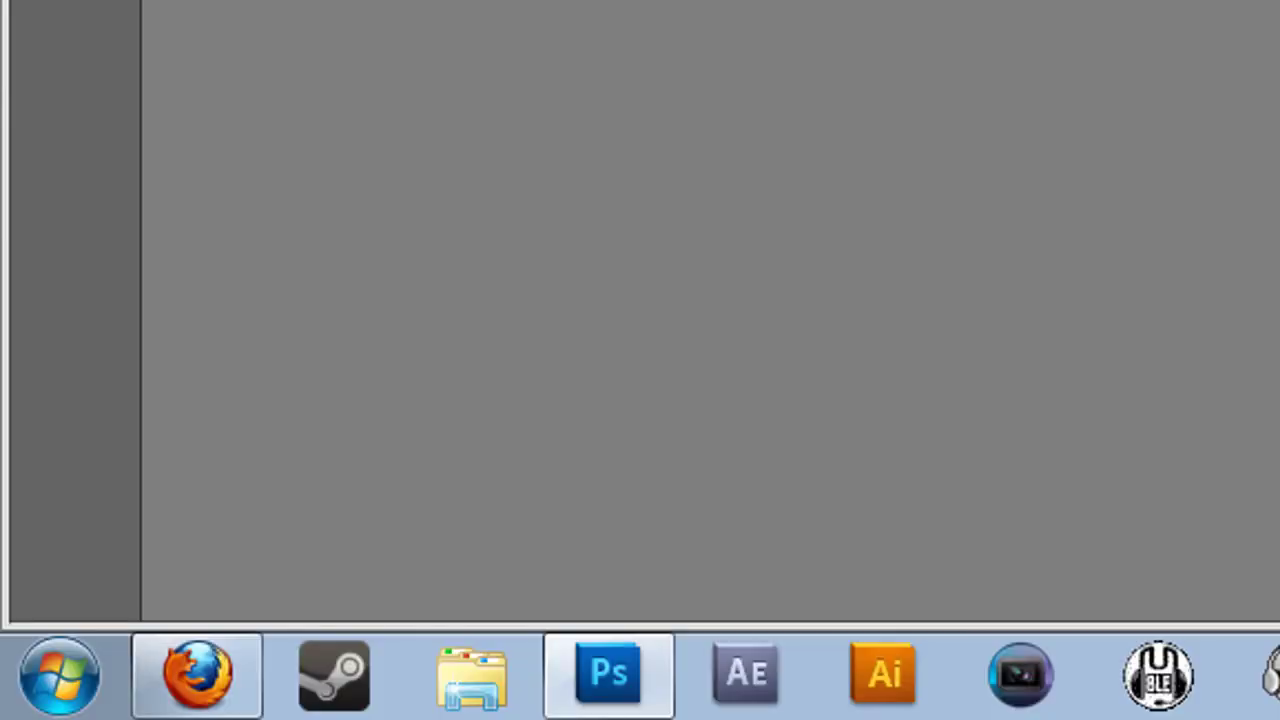
- Switch to Firefox and look over the Cooler Master logo and Halo 3 image search results
{"action": "left_click", "coordinate": [240, 665]}
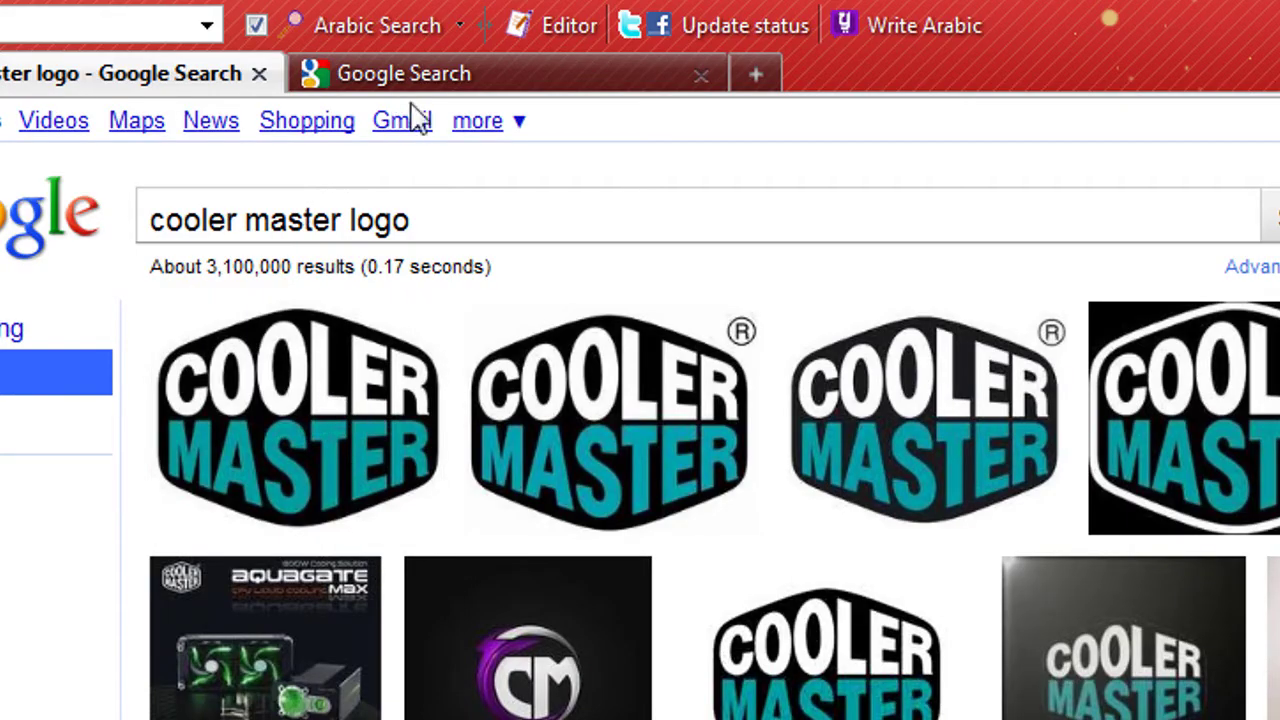
{"action": "left_click", "coordinate": [480, 76]}
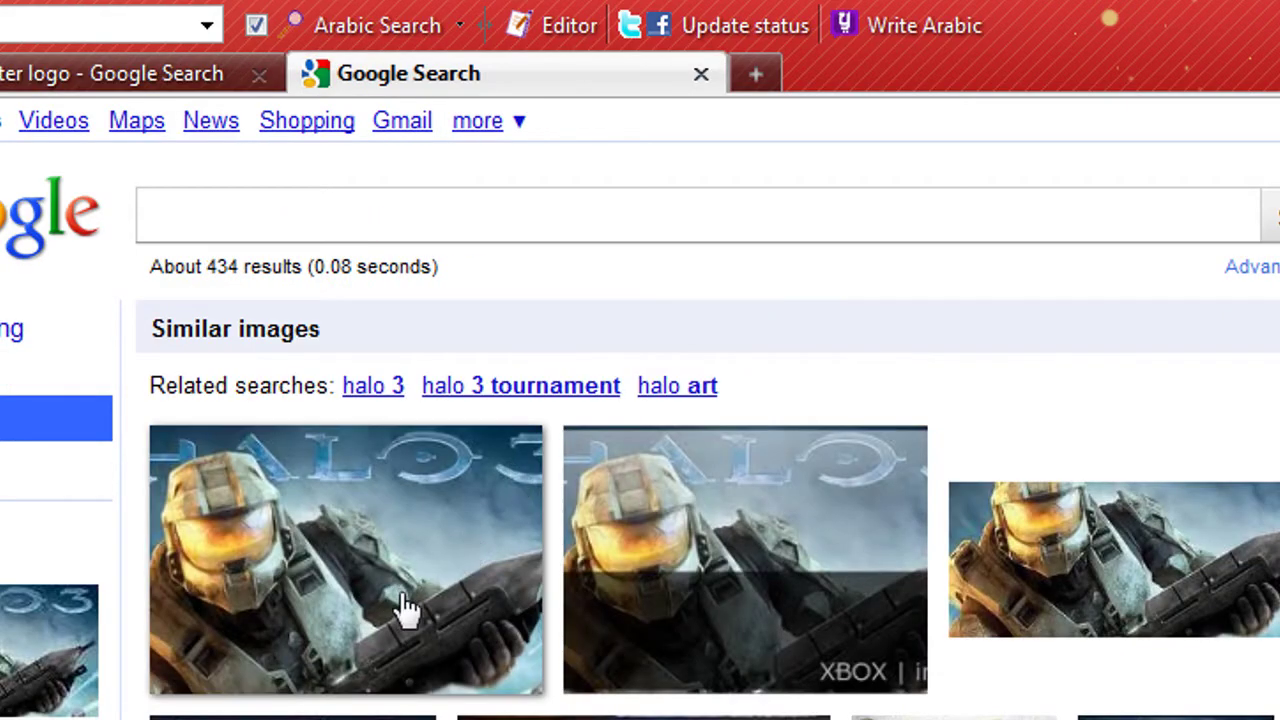
{"action": "mouse_move", "coordinate": [420, 598]}
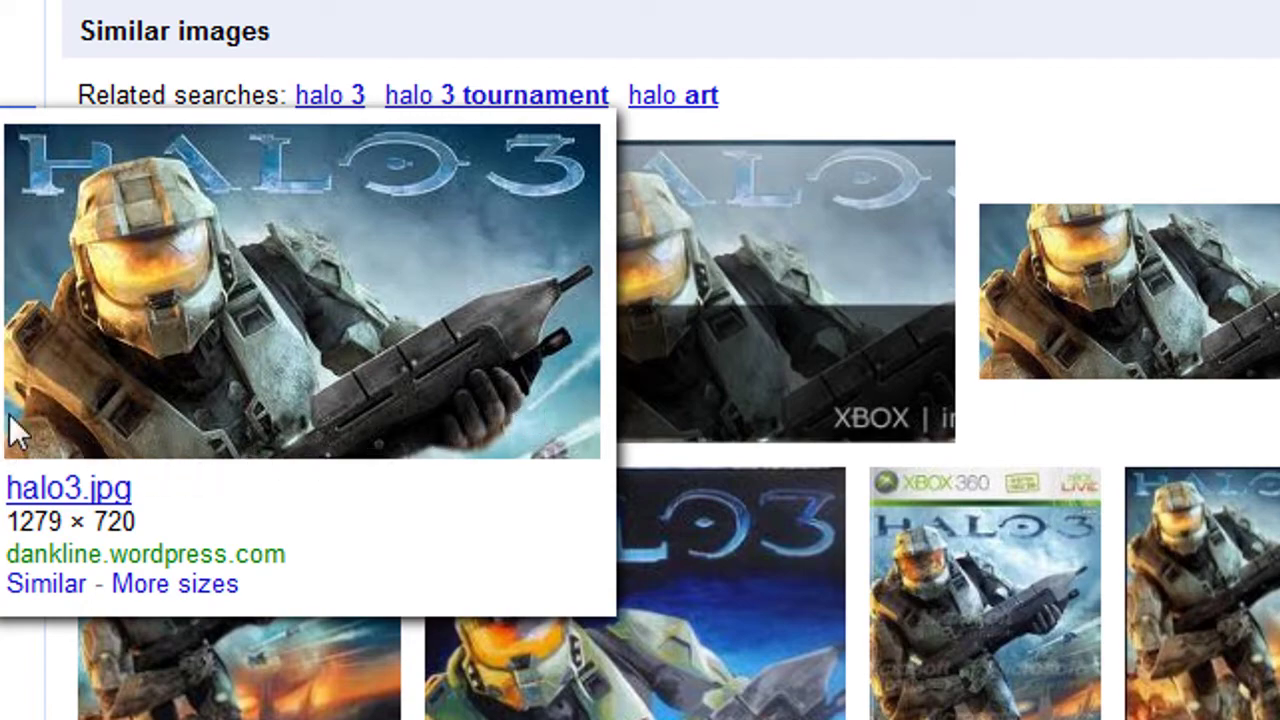
{"action": "left_click", "coordinate": [380, 2]}
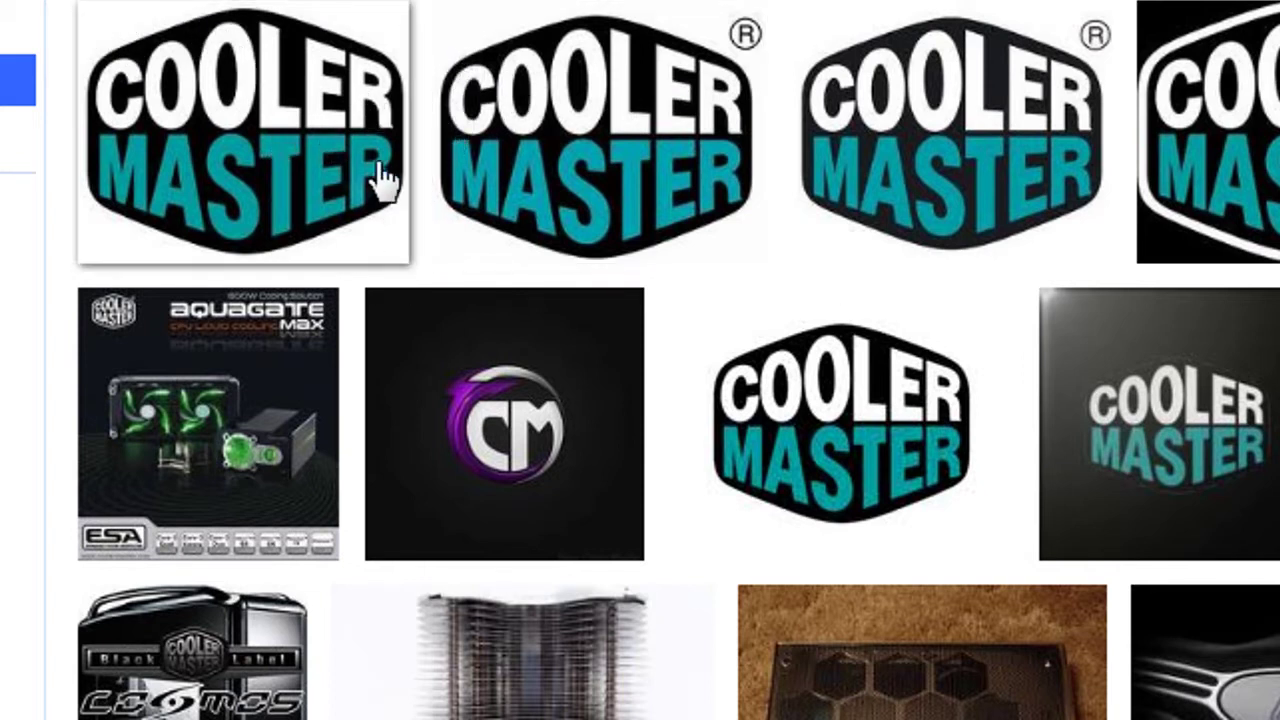
- Try to bring the full-size Coolermaster_logo.png from it-review.net into Photoshop, and return to the image results
{"action": "mouse_move", "coordinate": [354, 186]}
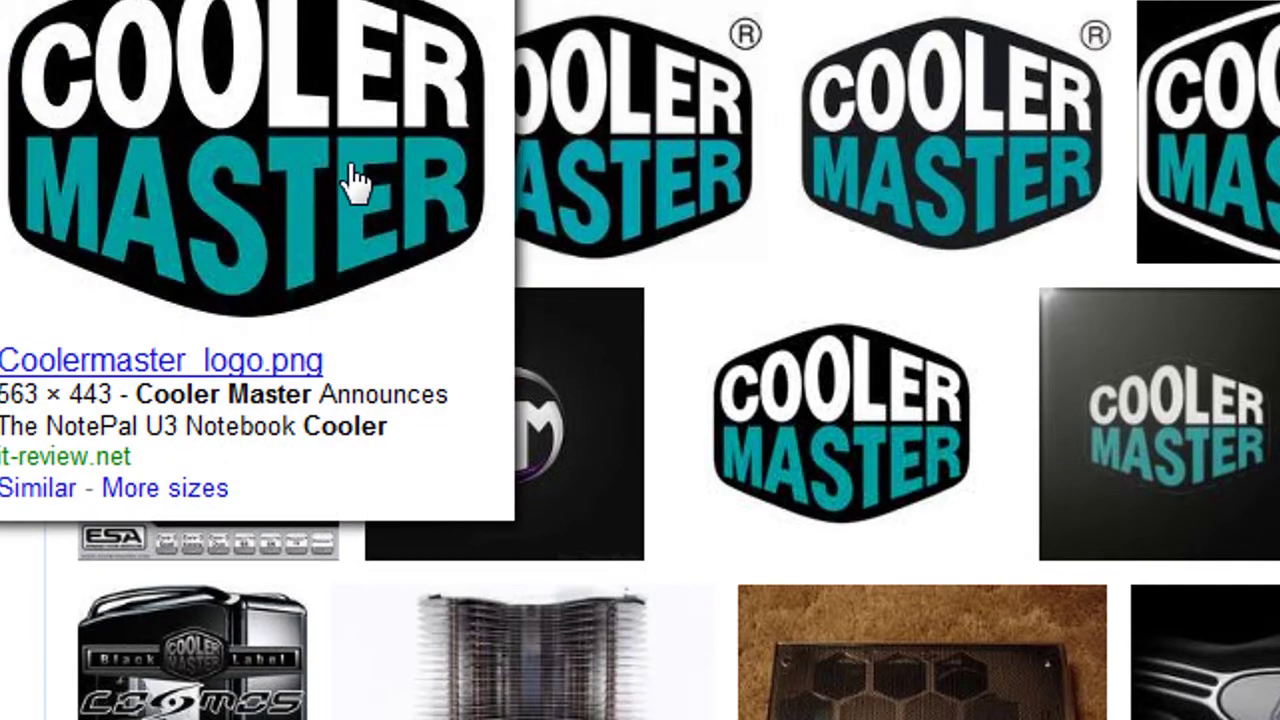
{"action": "left_click", "coordinate": [297, 362]}
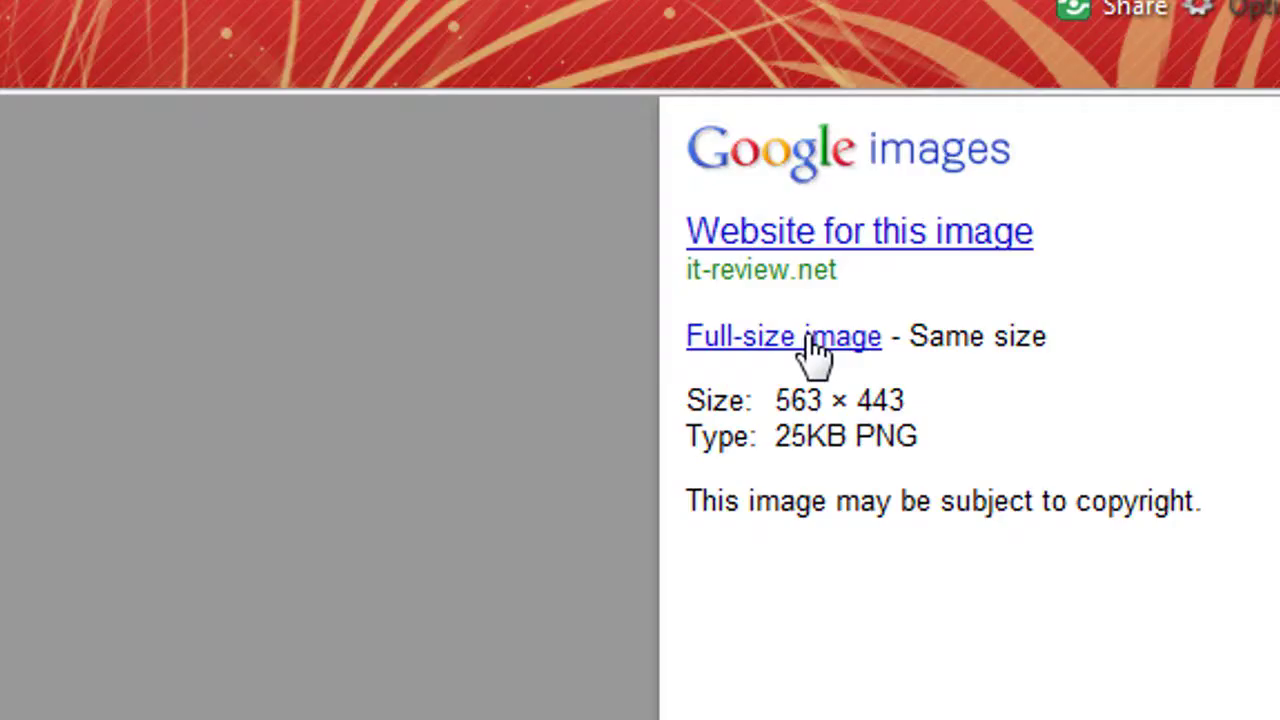
{"action": "left_click", "coordinate": [829, 350]}
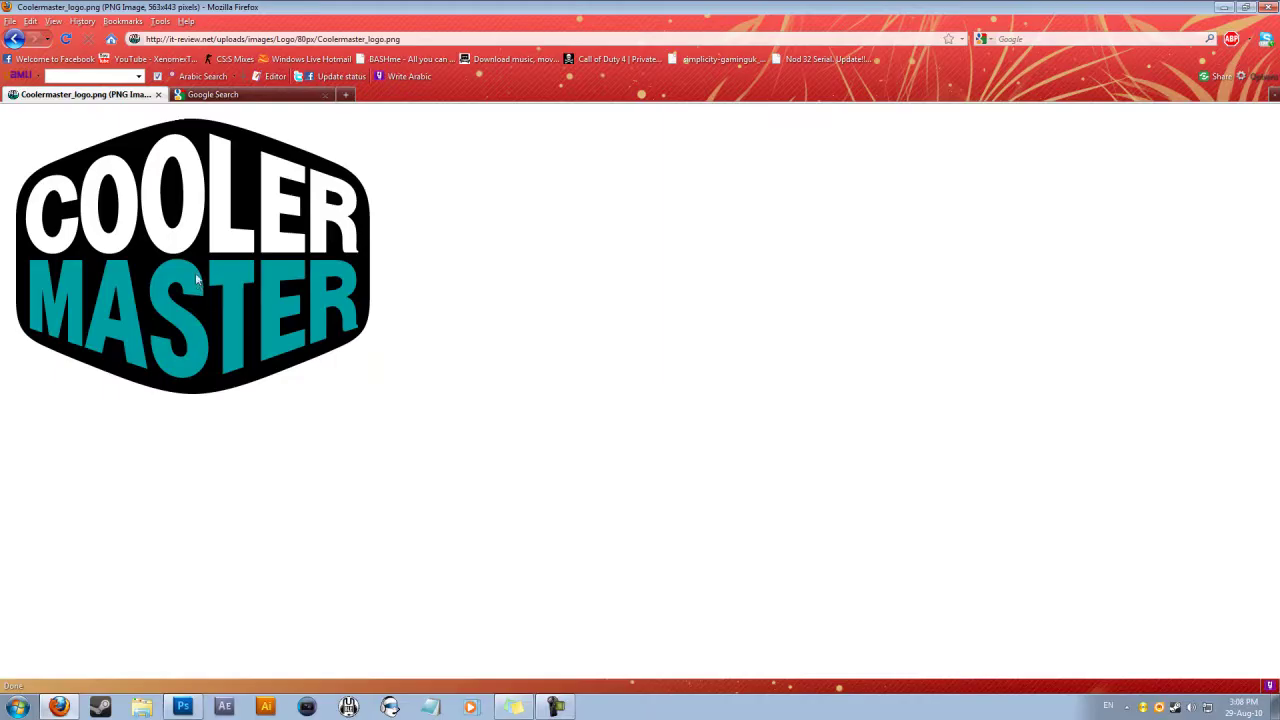
{"action": "left_click_drag", "start_coordinate": [196, 252], "coordinate": [792, 580]}
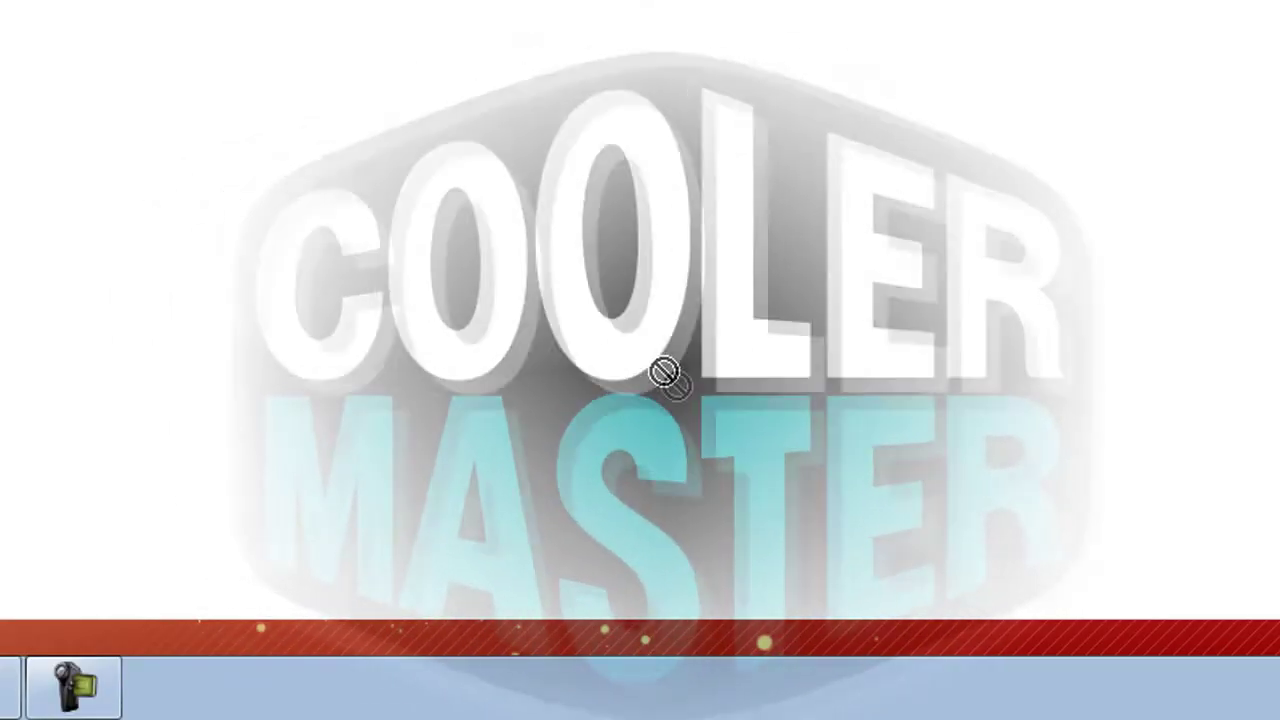
{"action": "left_click_drag", "start_coordinate": [666, 373], "coordinate": [112, 0]}
{"action": "left_click", "coordinate": [31, 156]}
{"action": "left_click", "coordinate": [31, 156]}
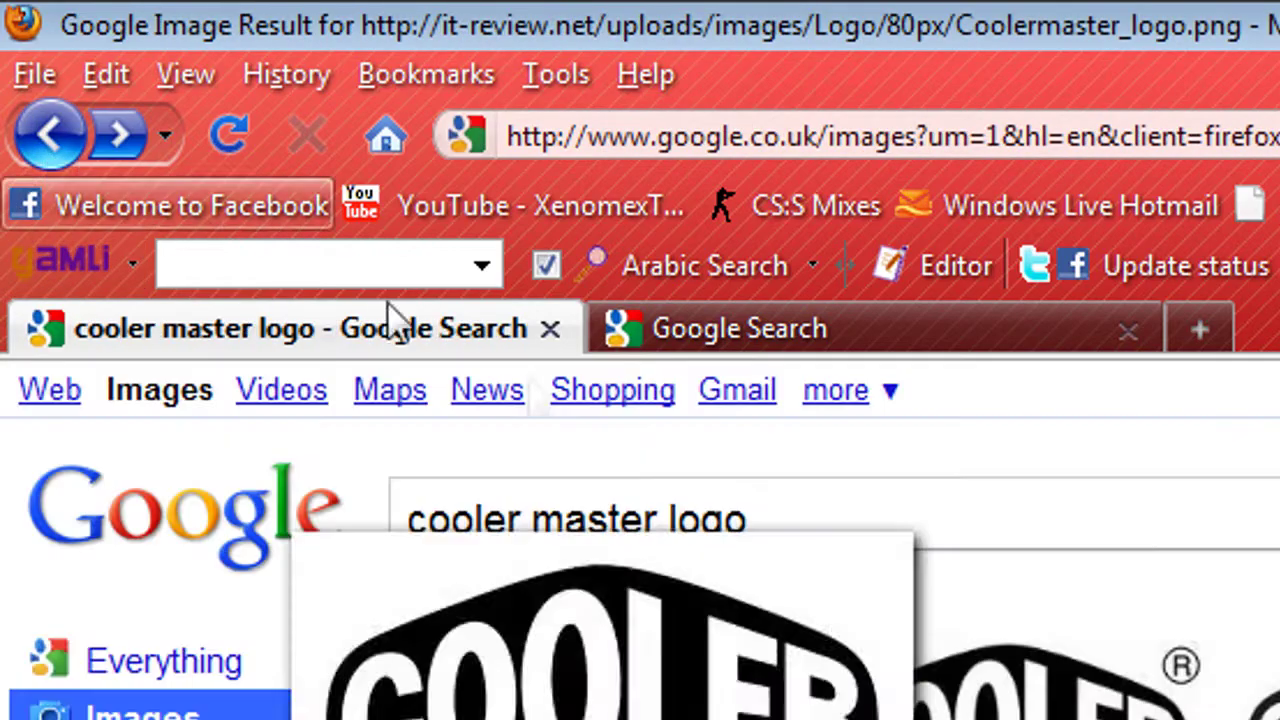
- Try to bring the full-size 425 × 335 Cooler Master logo from ocaholic.ch into Photoshop
{"action": "mouse_move", "coordinate": [765, 260]}
{"action": "left_click", "coordinate": [694, 322]}
{"action": "left_click", "coordinate": [700, 337]}
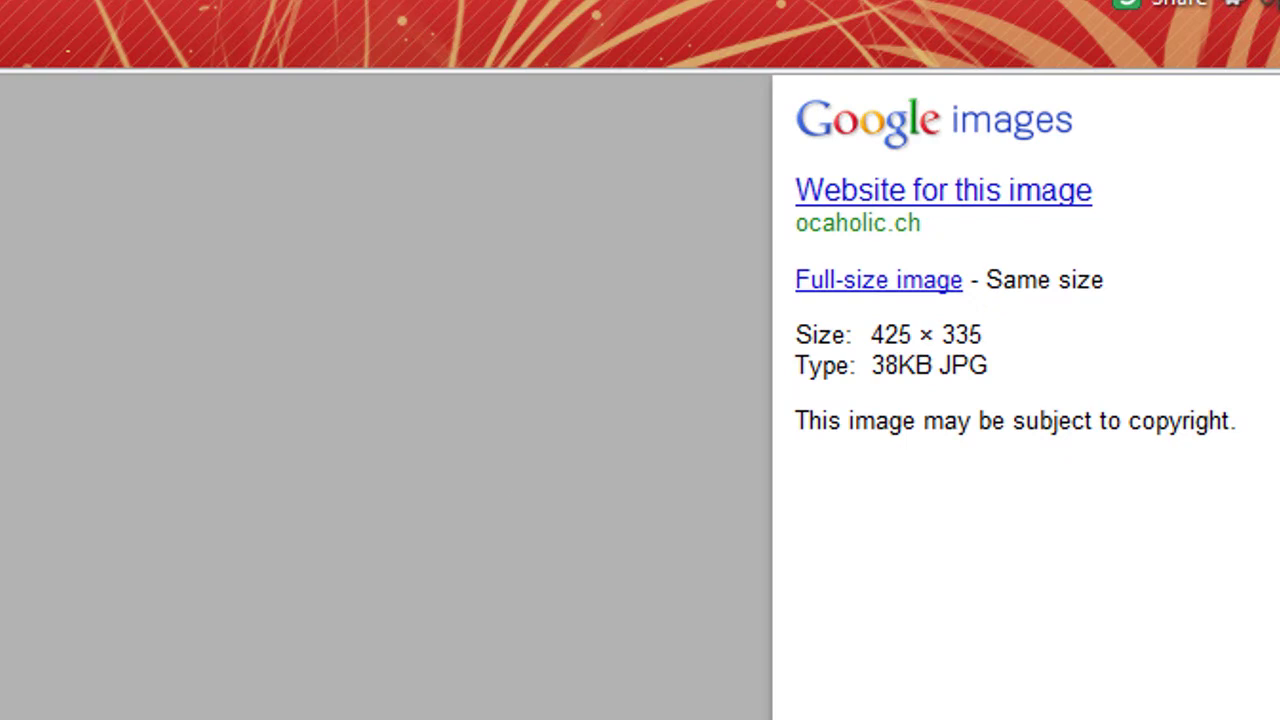
{"action": "left_click", "coordinate": [858, 284]}
{"action": "left_click_drag", "start_coordinate": [732, 600], "coordinate": [838, 628]}
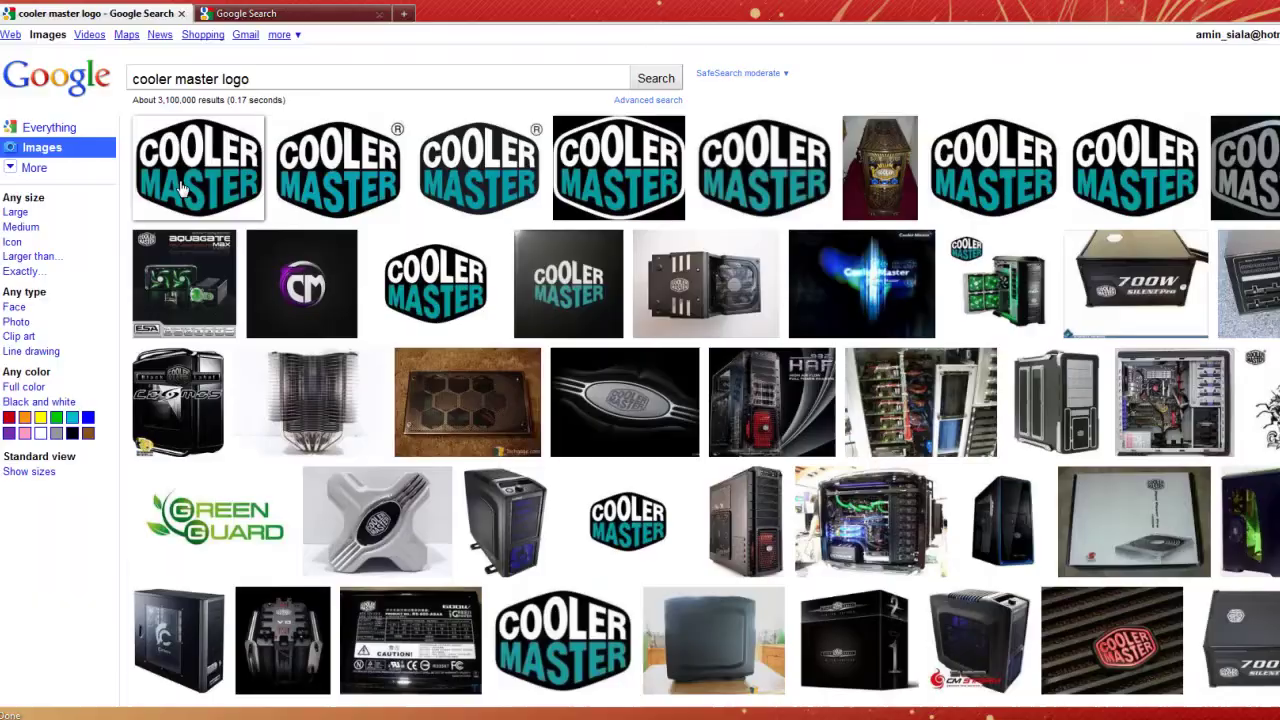
- Retry transferring the 563 × 443 Coolermaster_logo.png at full size, and go back to the search results
{"action": "mouse_move", "coordinate": [215, 250]}
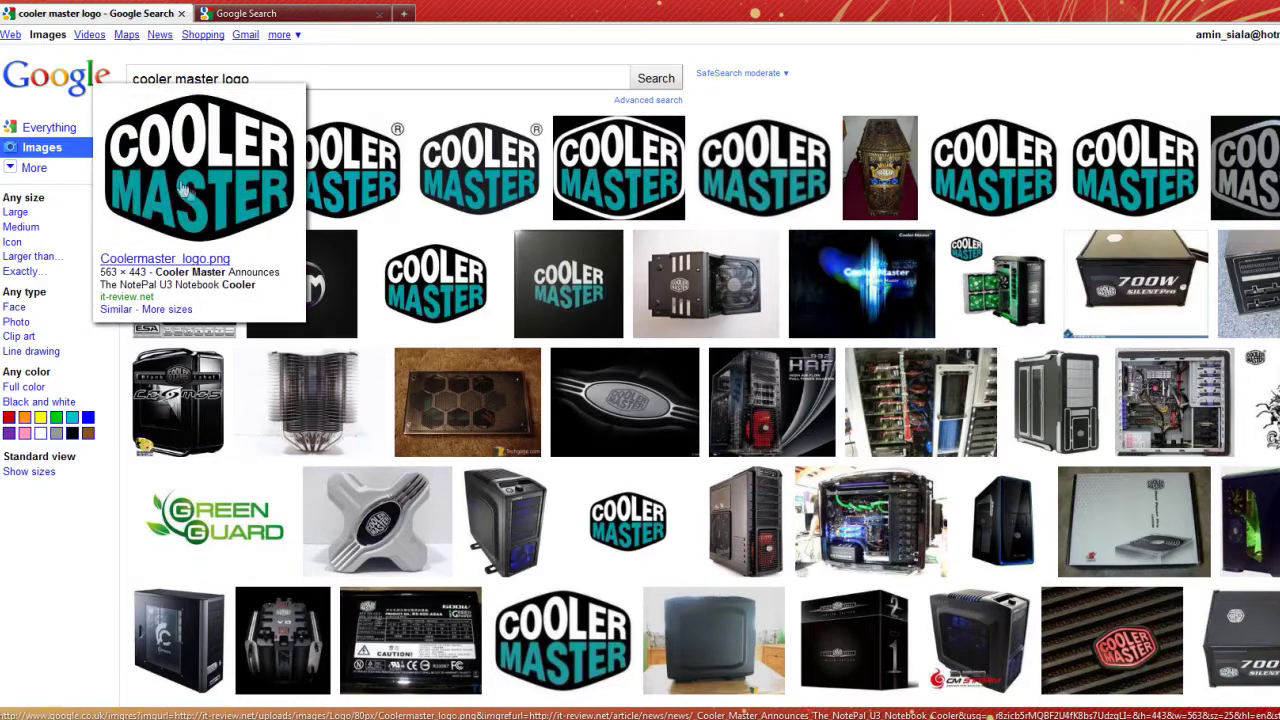
{"action": "left_click", "coordinate": [219, 270]}
{"action": "left_click", "coordinate": [683, 272]}
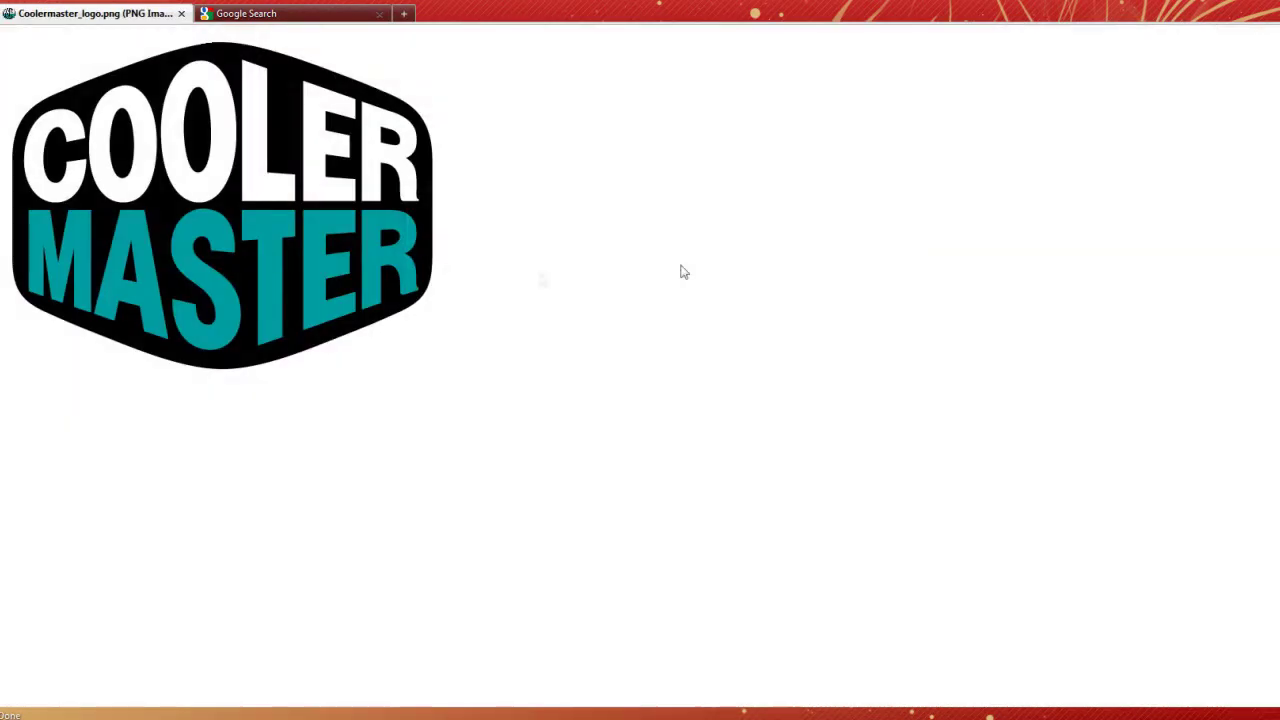
{"action": "left_click_drag", "start_coordinate": [282, 209], "coordinate": [480, 230]}
{"action": "key", "text": "alt+Left"}
{"action": "key", "text": "alt+Left"}
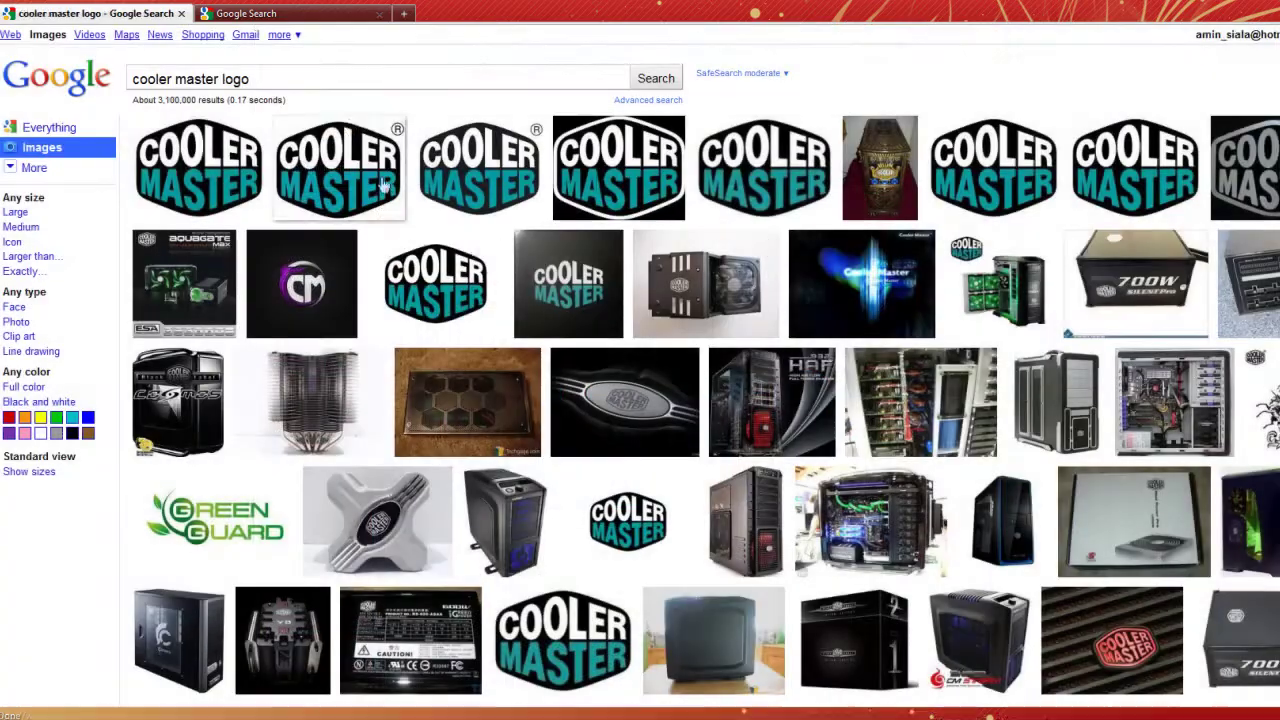
- Open the full-size Cooler Master logo with the ® mark from ocaholic.ch and place it in Photoshop as a document
{"action": "left_click", "coordinate": [383, 242]}
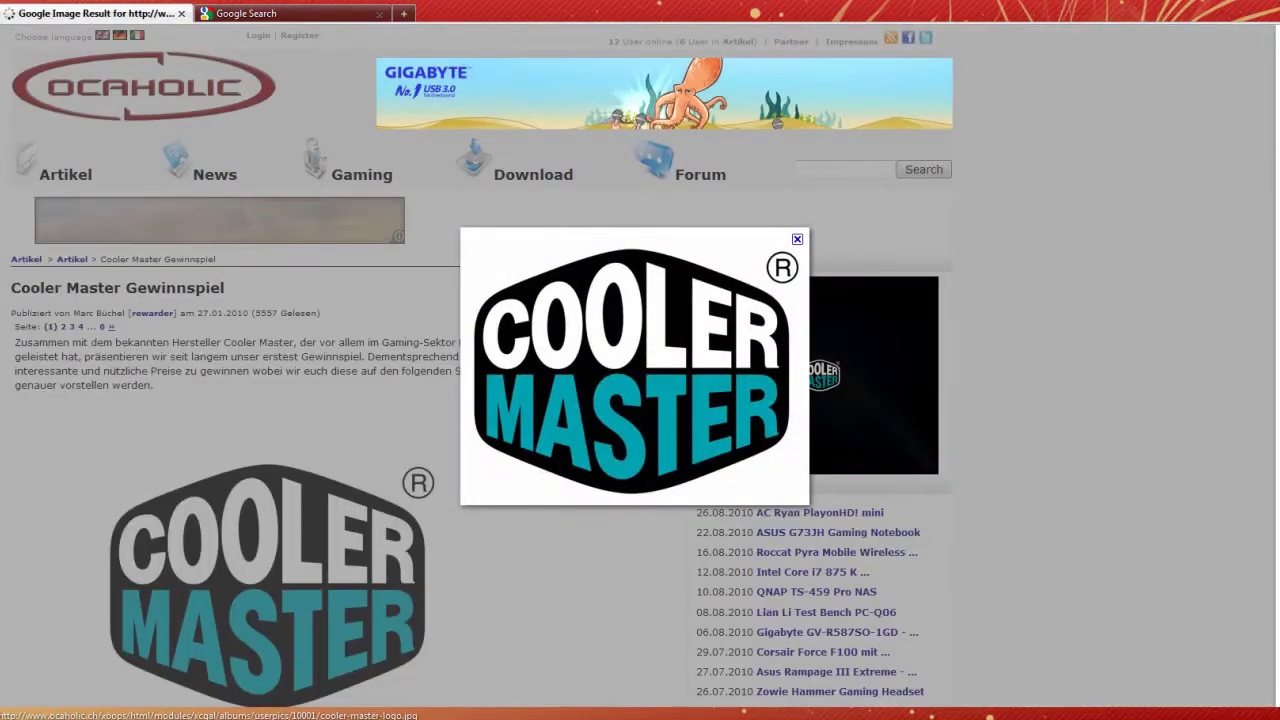
{"action": "left_click", "coordinate": [1274, 123]}
{"action": "left_click_drag", "start_coordinate": [320, 3], "coordinate": [804, 172]}
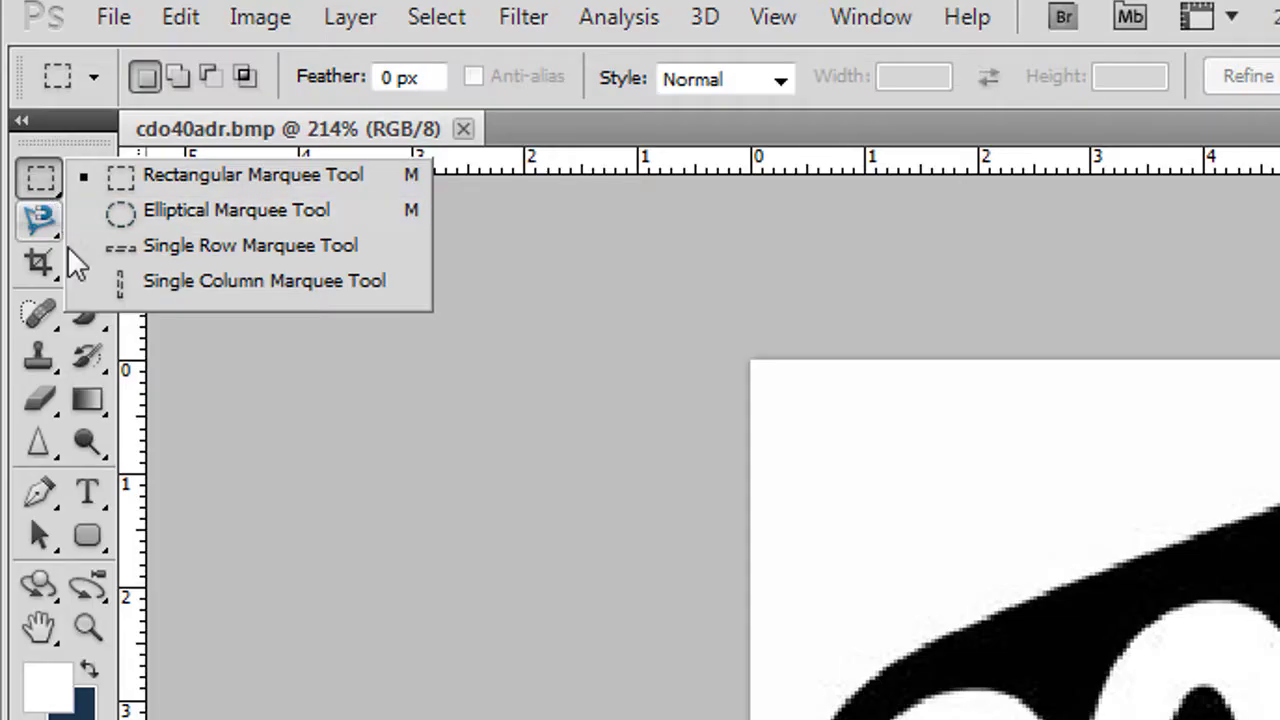
- Select the ® mark beside the logo with the Lasso tool, fill it with White at 100% opacity, and deselect
{"action": "left_click", "coordinate": [44, 226]}
{"action": "left_click", "coordinate": [144, 226]}
{"action": "mouse_move", "coordinate": [1223, 323]}
{"action": "left_mouse_down"}
{"action": "mouse_move", "coordinate": [954, 189]}
{"action": "mouse_move", "coordinate": [1200, 70]}
{"action": "mouse_move", "coordinate": [1215, 300]}
{"action": "left_mouse_up"}
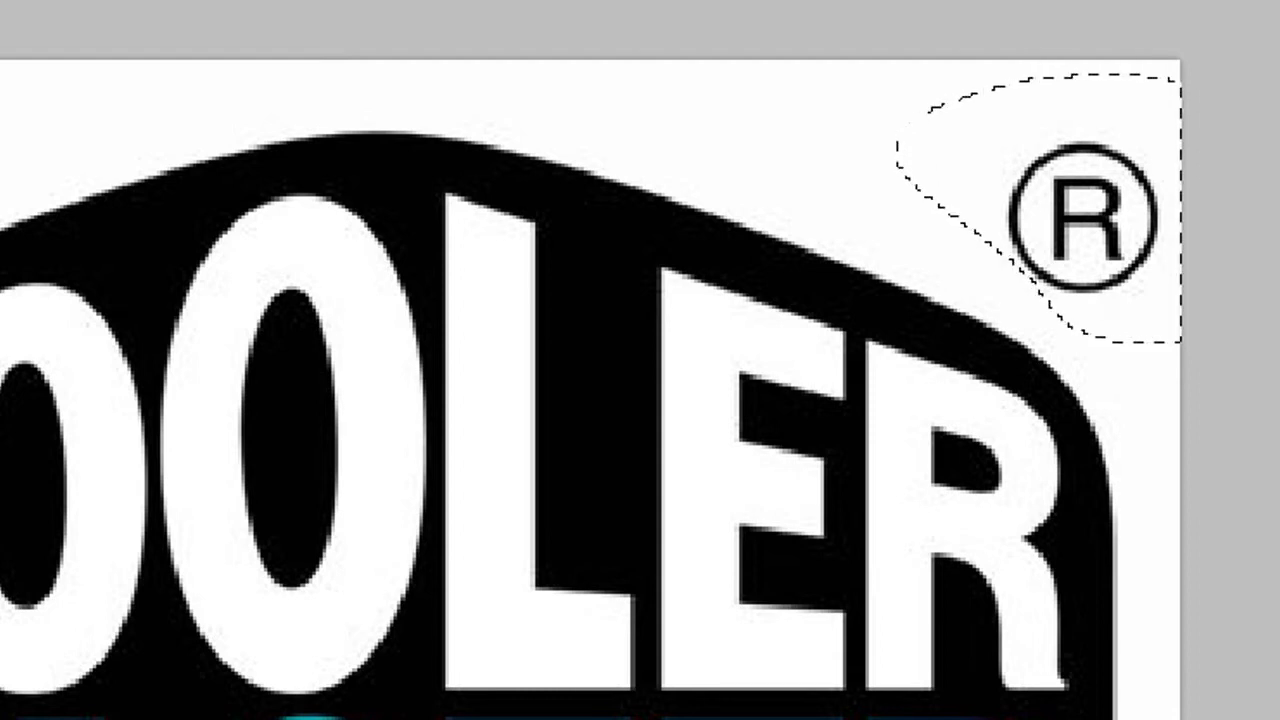
{"action": "key", "text": "shift+F5"}
{"action": "left_click", "coordinate": [468, 284]}
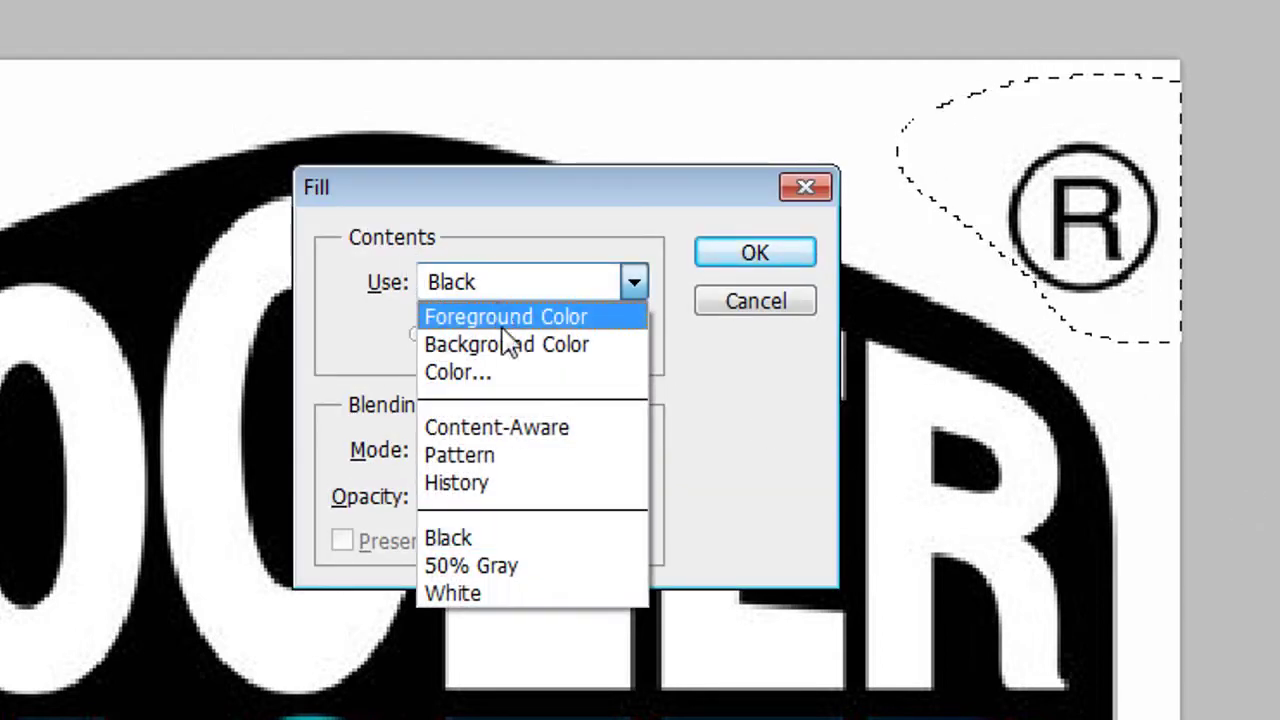
{"action": "left_click", "coordinate": [520, 594]}
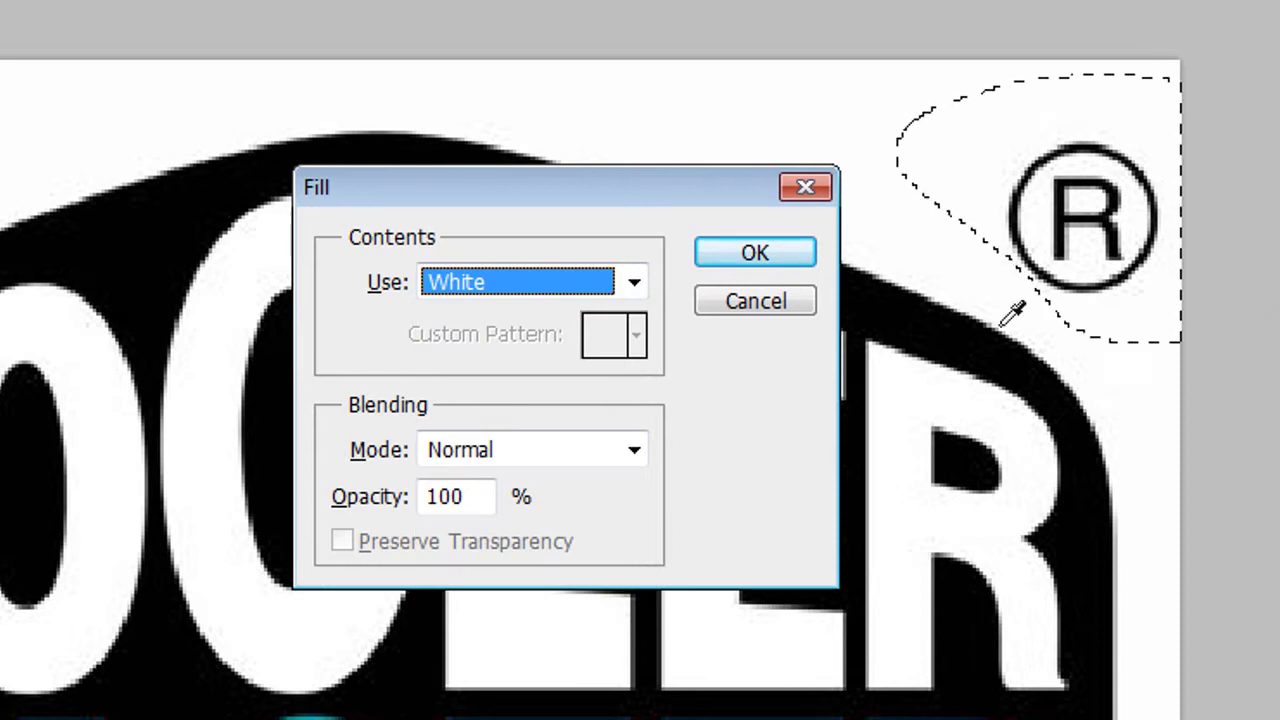
{"action": "left_click", "coordinate": [776, 264]}
{"action": "key", "text": "ctrl+d"}
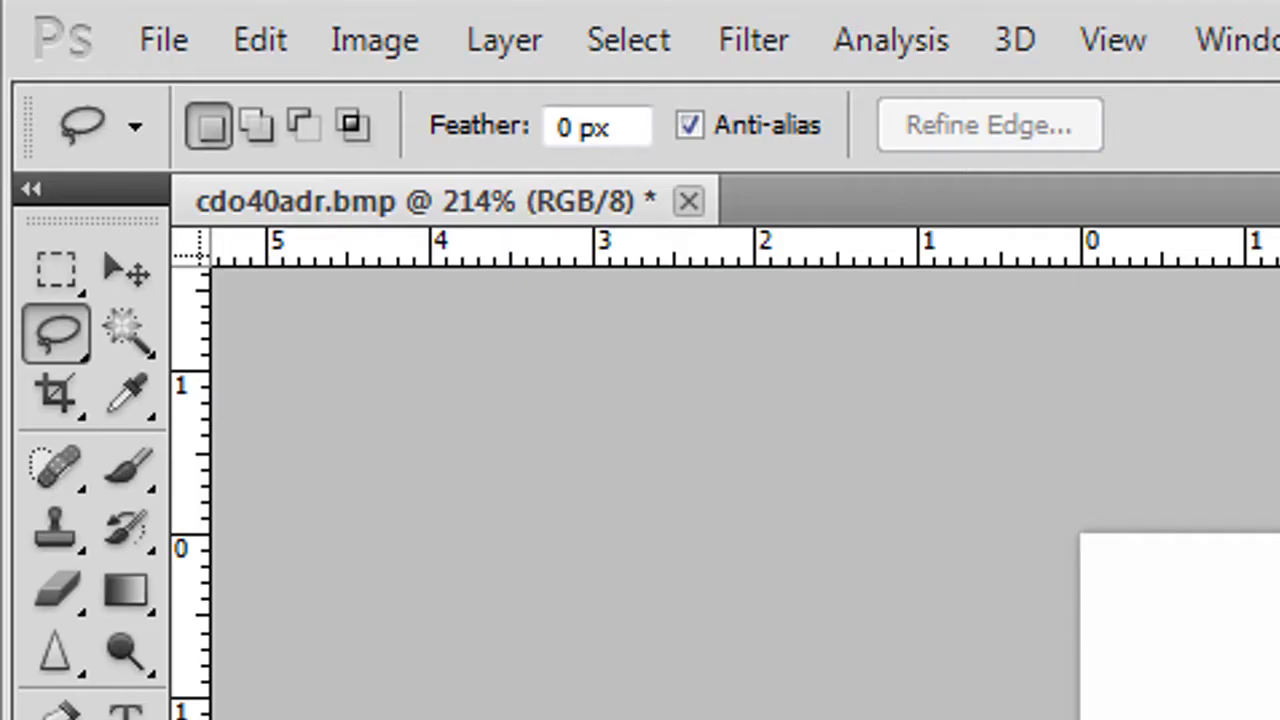
- Isolate the logo from its white surroundings with the Magic Wand, copy it to a new layer, and hide the Background layer
{"action": "key", "text": "w"}
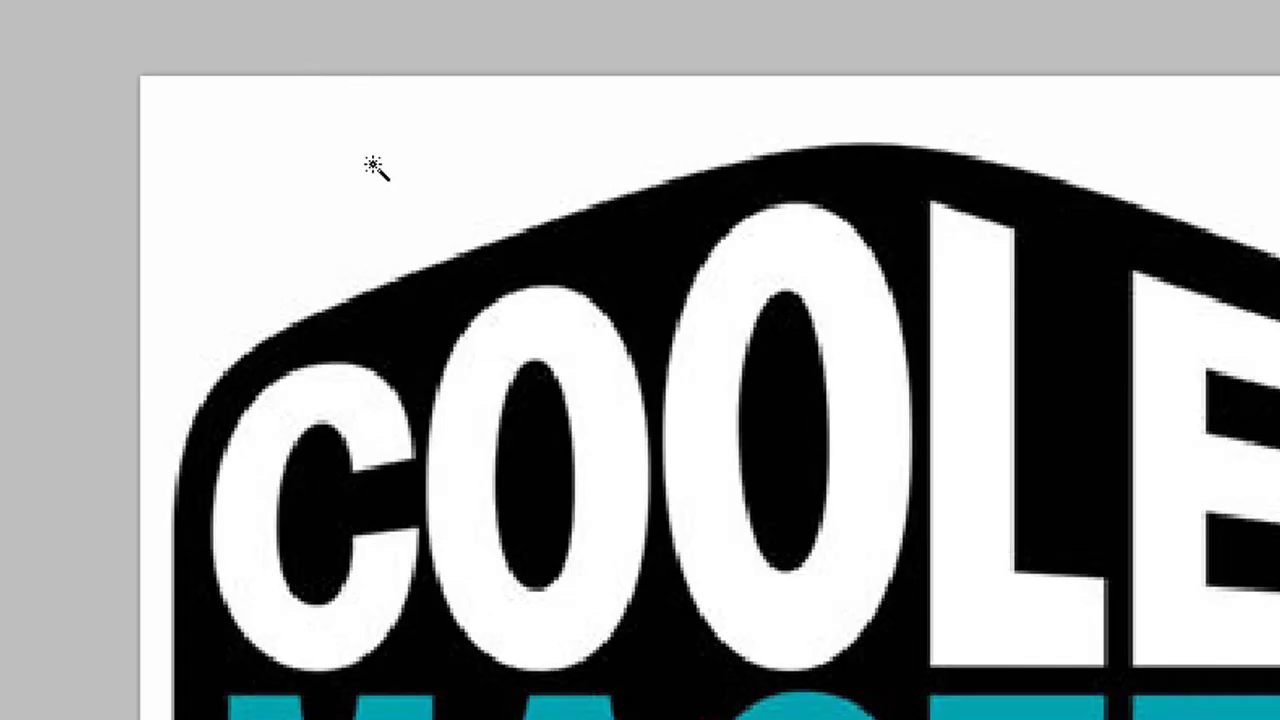
{"action": "left_click", "coordinate": [371, 166]}
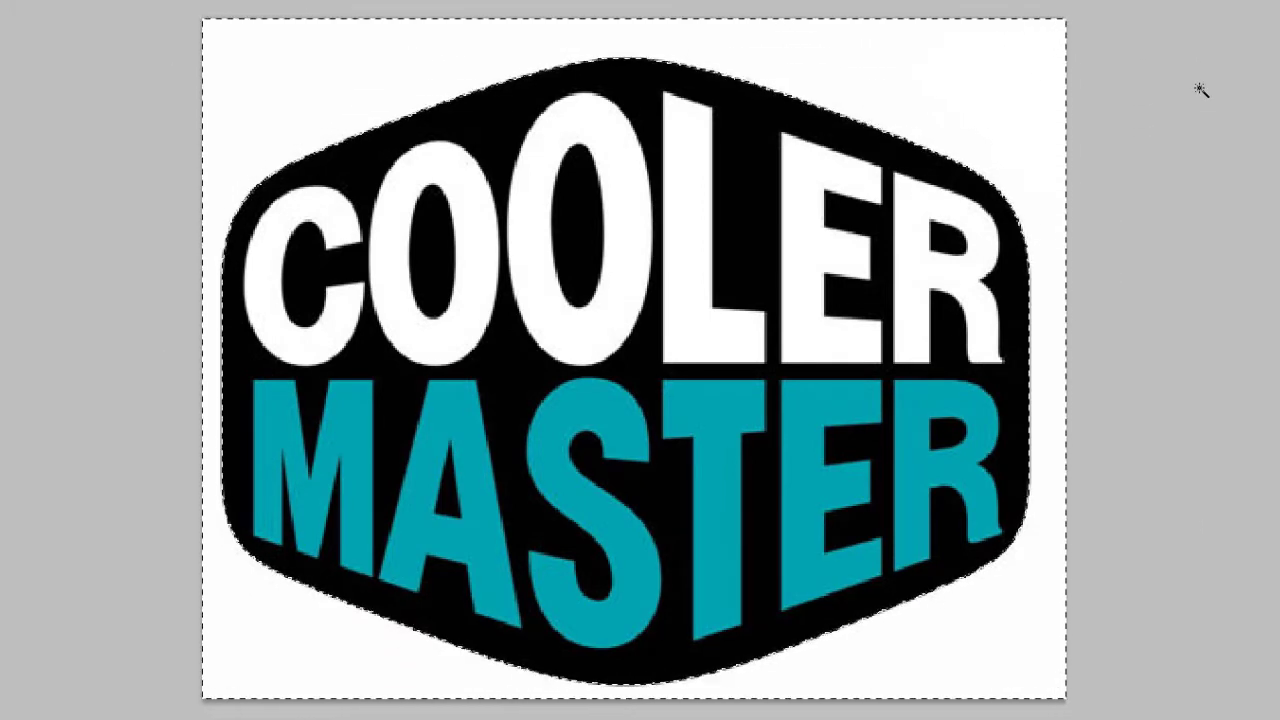
{"action": "key", "text": "shift+ctrl+i"}
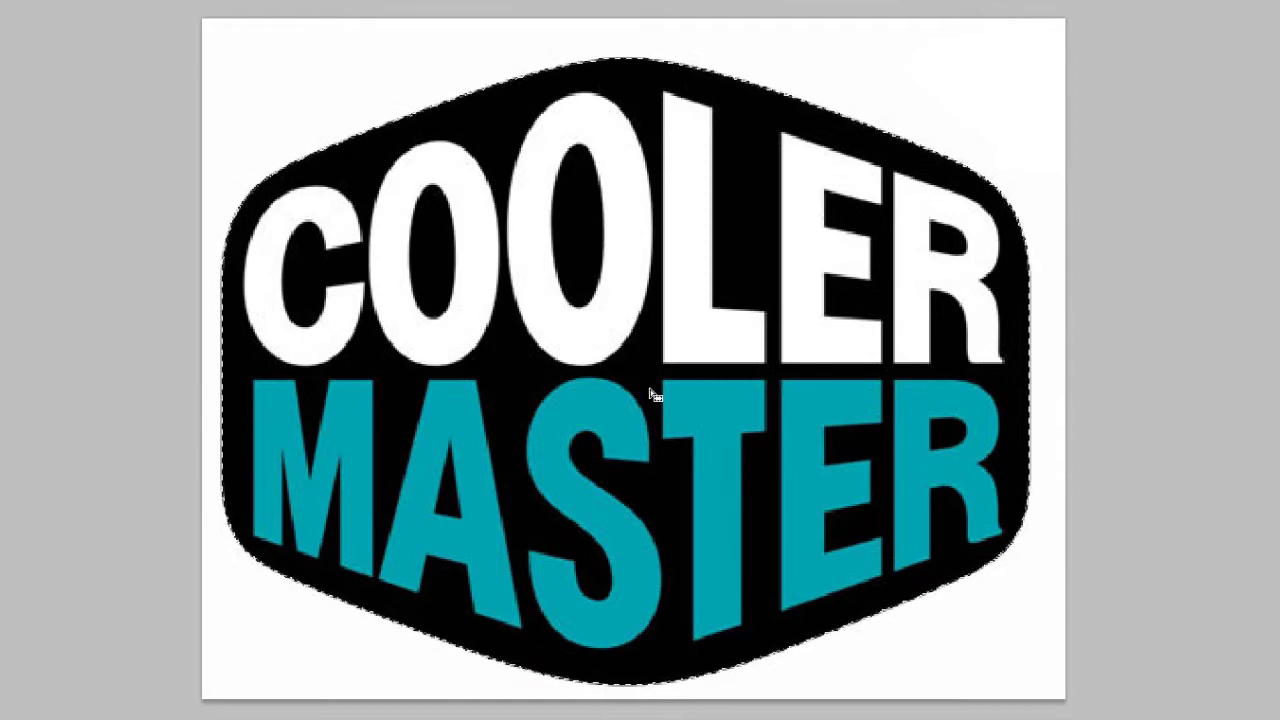
{"action": "key", "text": "ctrl+j"}
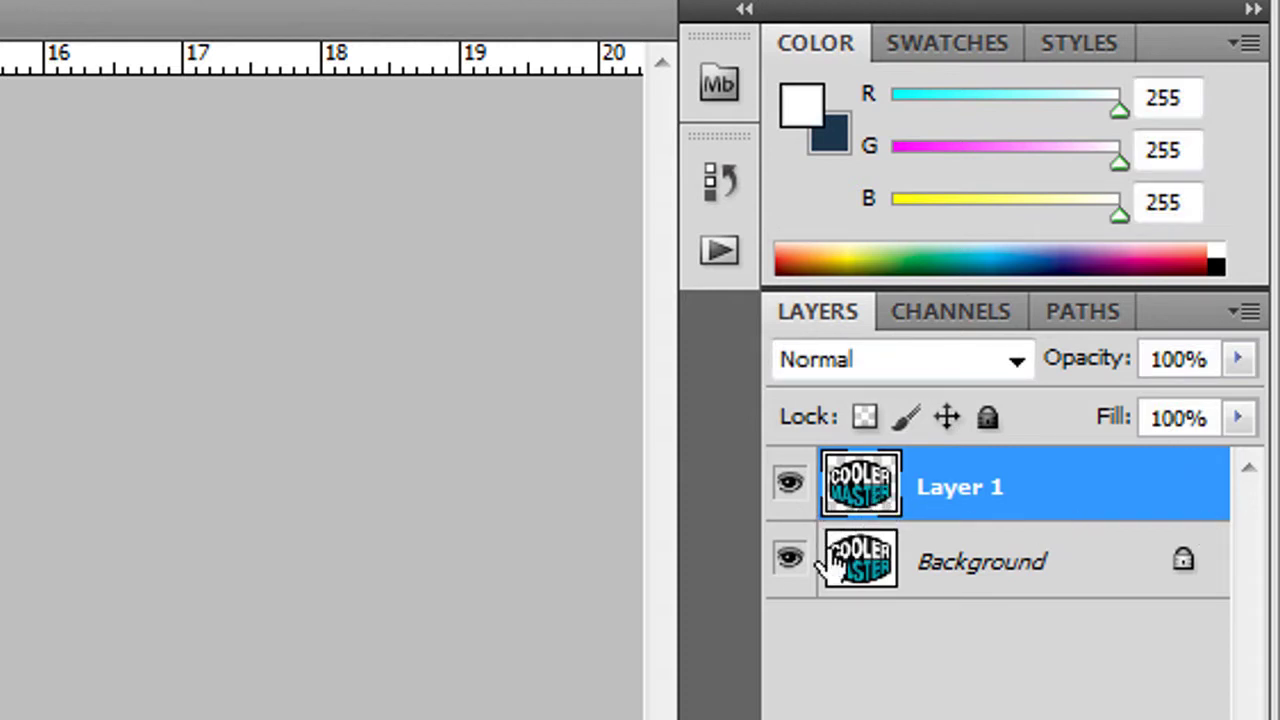
{"action": "left_click", "coordinate": [789, 560]}
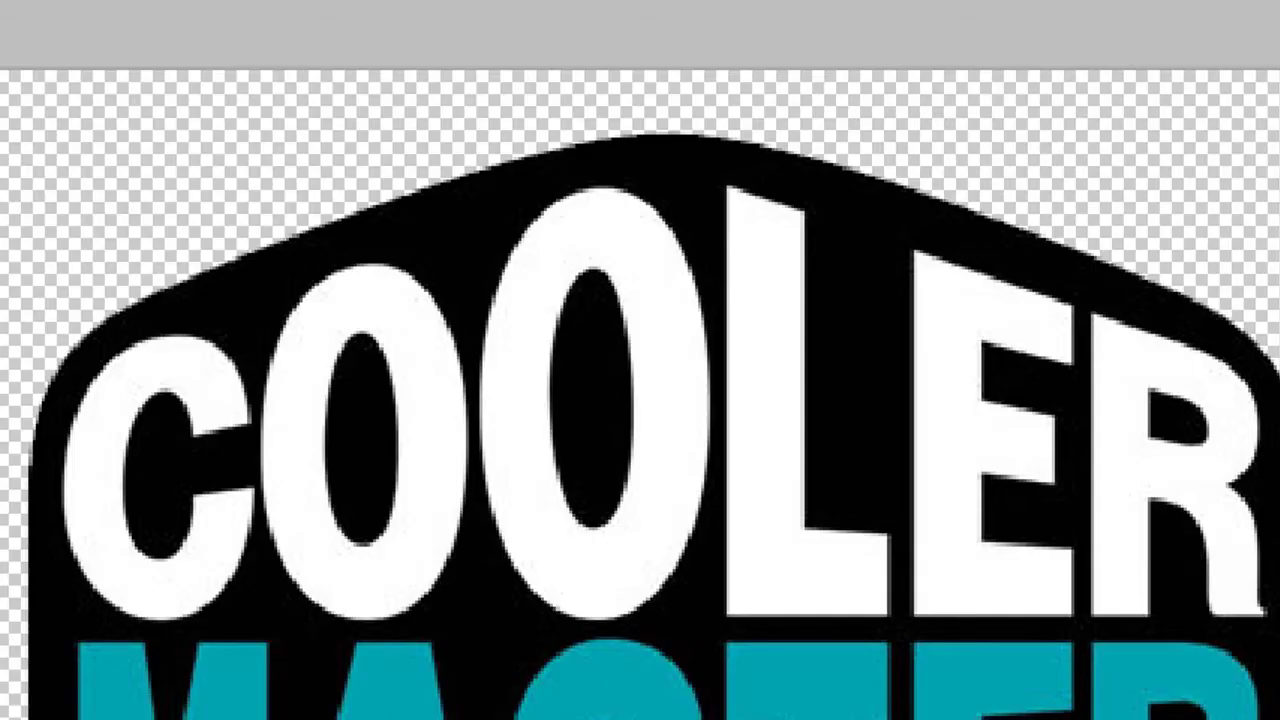
{"action": "left_click_drag", "start_coordinate": [587, 482], "coordinate": [557, 448]}
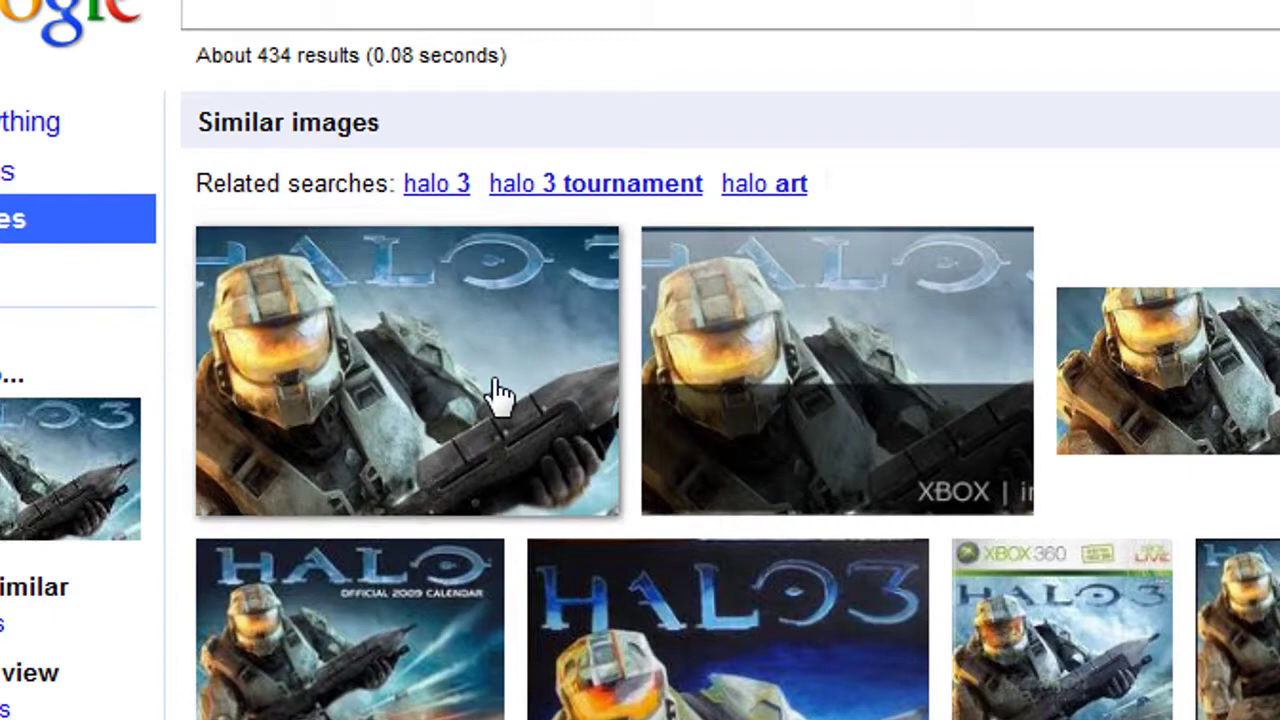
- Open the full-size 1279 × 720 halo3.jpg from the Firefox image results and bring it into Photoshop as a separate document
{"action": "mouse_move", "coordinate": [497, 394]}
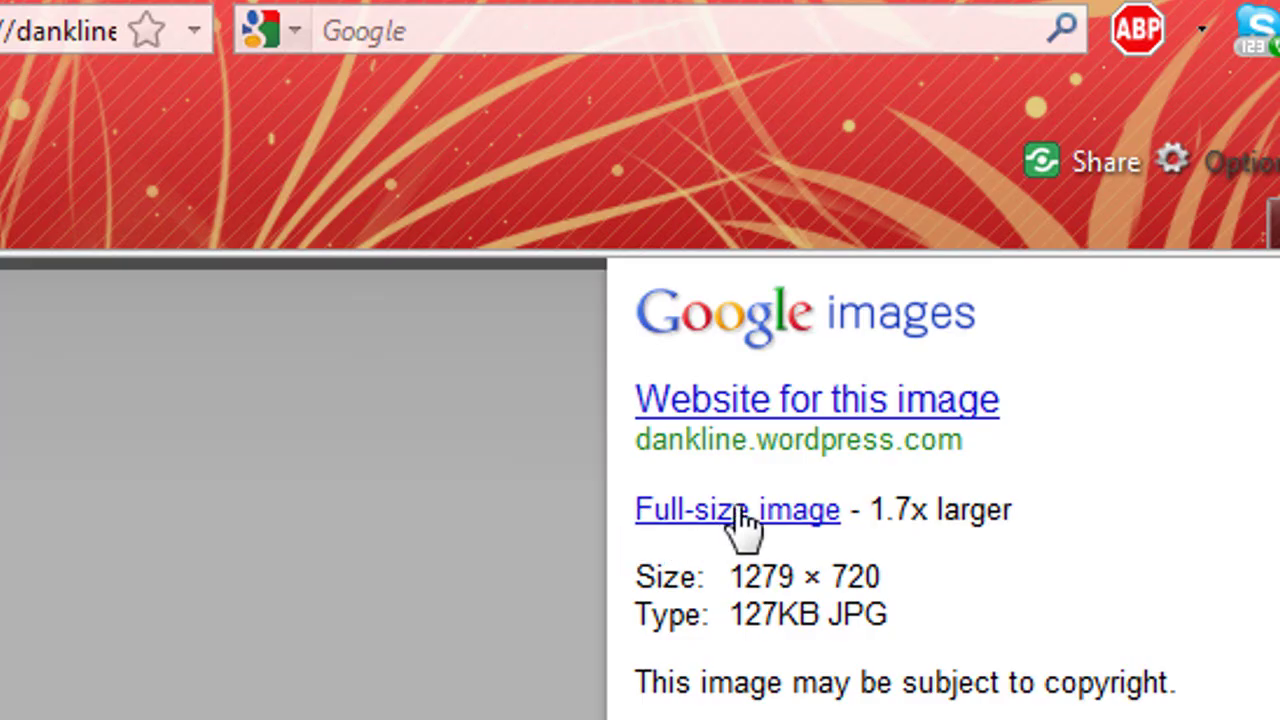
{"action": "left_click", "coordinate": [735, 507]}
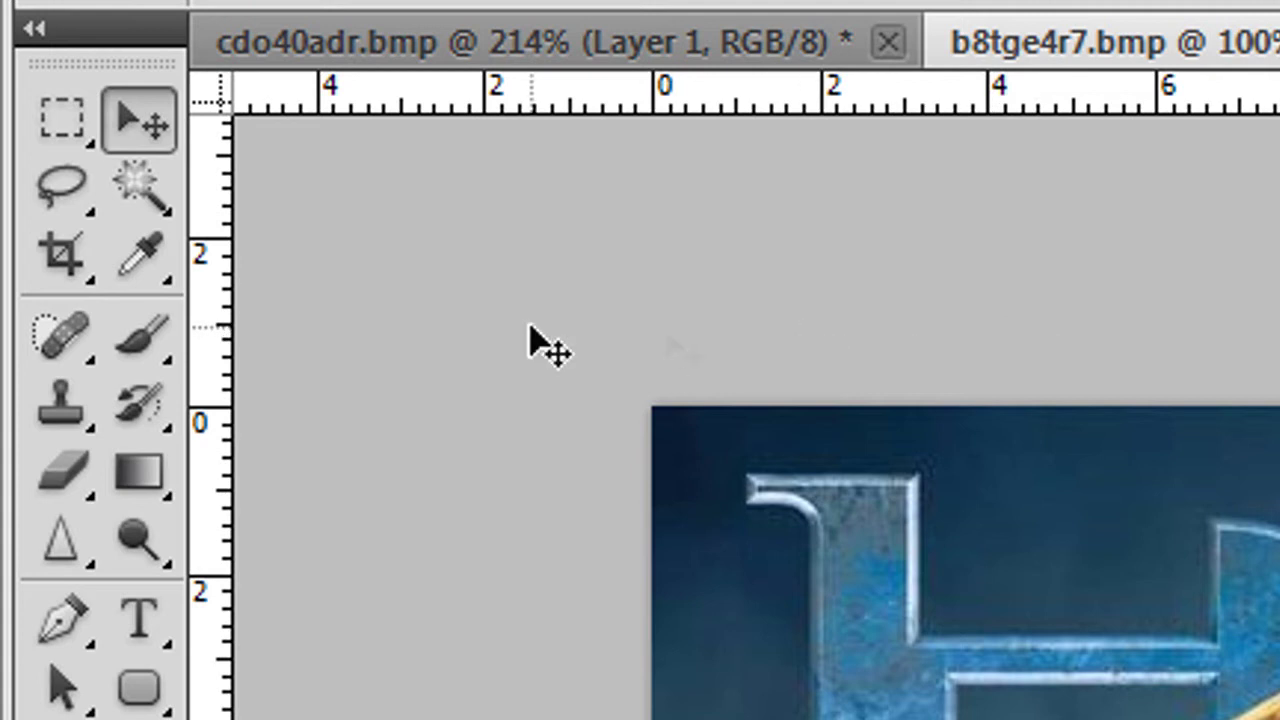
- Trace the armoured soldier and his rifle with the Magnetic Lasso tool and copy the selection to a new layer
{"action": "left_click", "coordinate": [60, 188]}
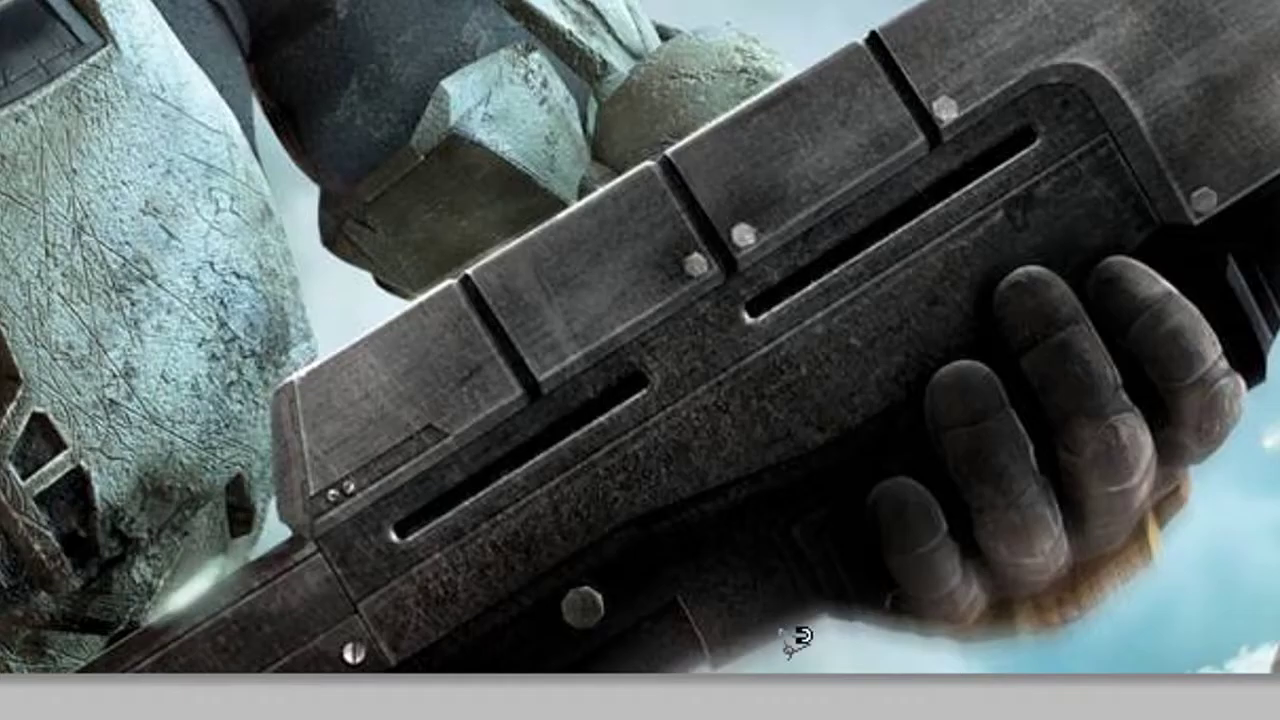
{"action": "left_click", "coordinate": [726, 615]}
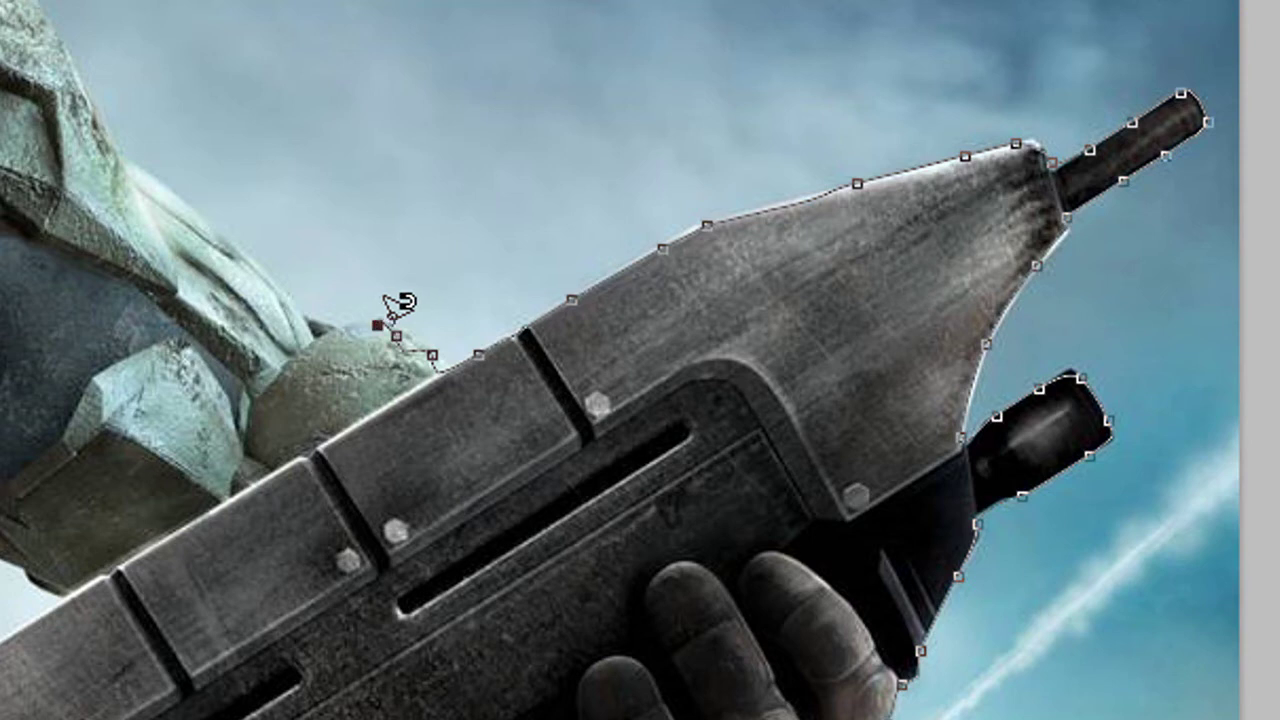
{"action": "key", "text": "Delete"}
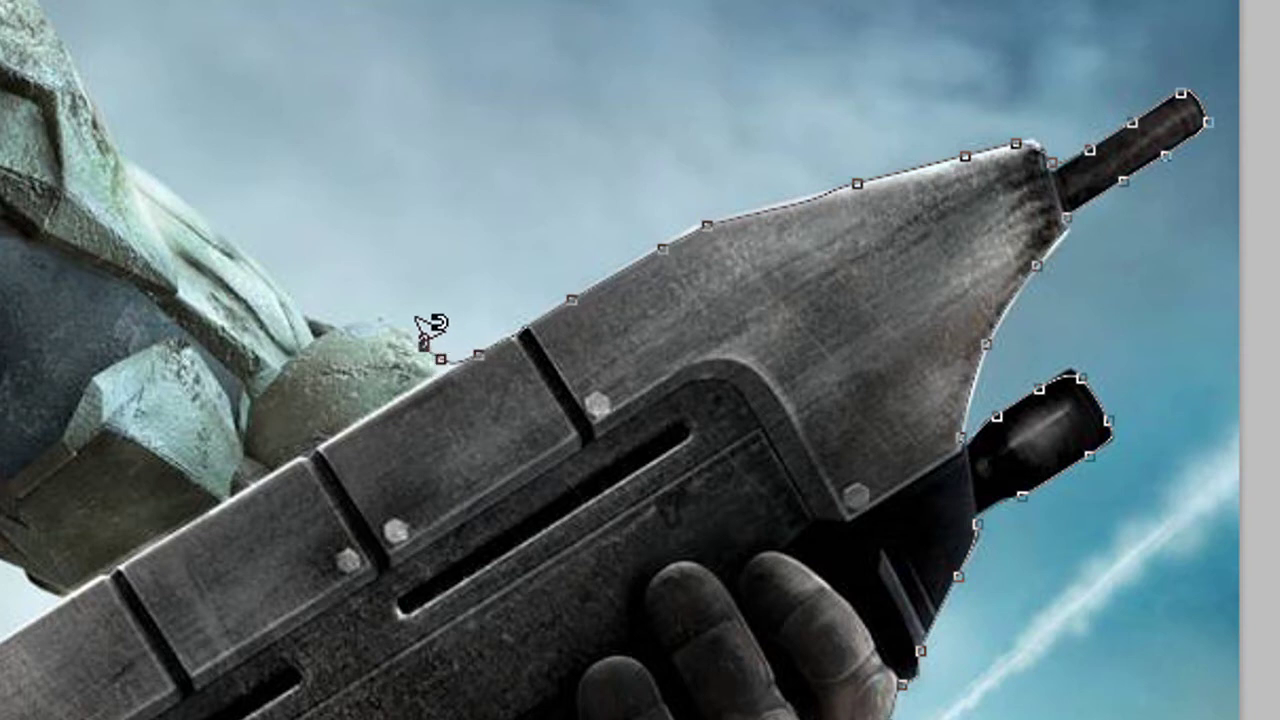
{"action": "left_click", "coordinate": [404, 332]}
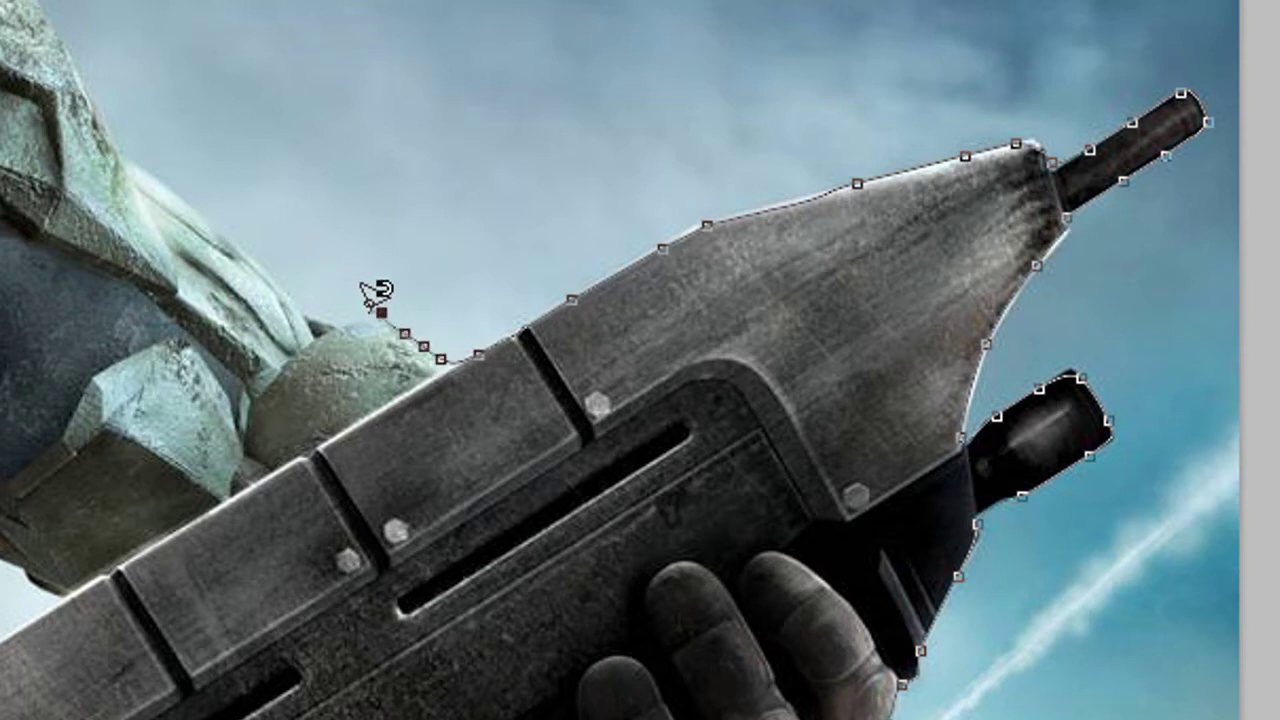
{"action": "left_click", "coordinate": [311, 314]}
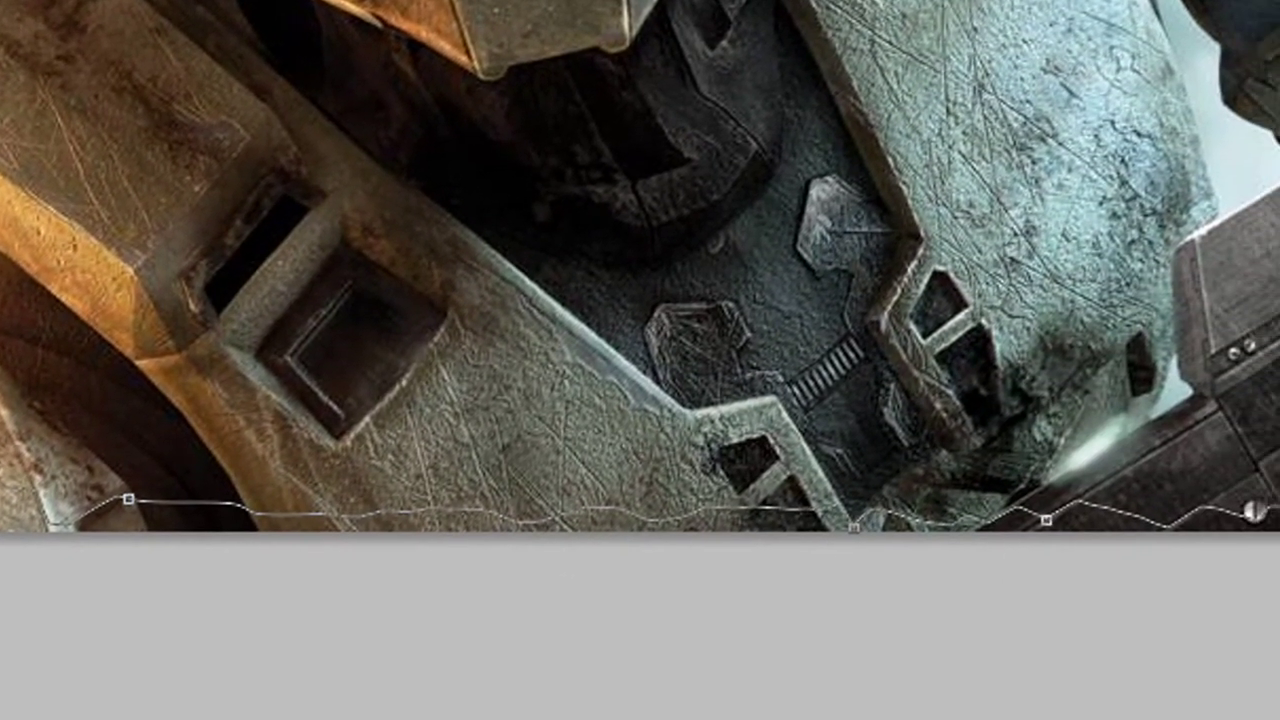
{"action": "left_click", "coordinate": [1254, 512]}
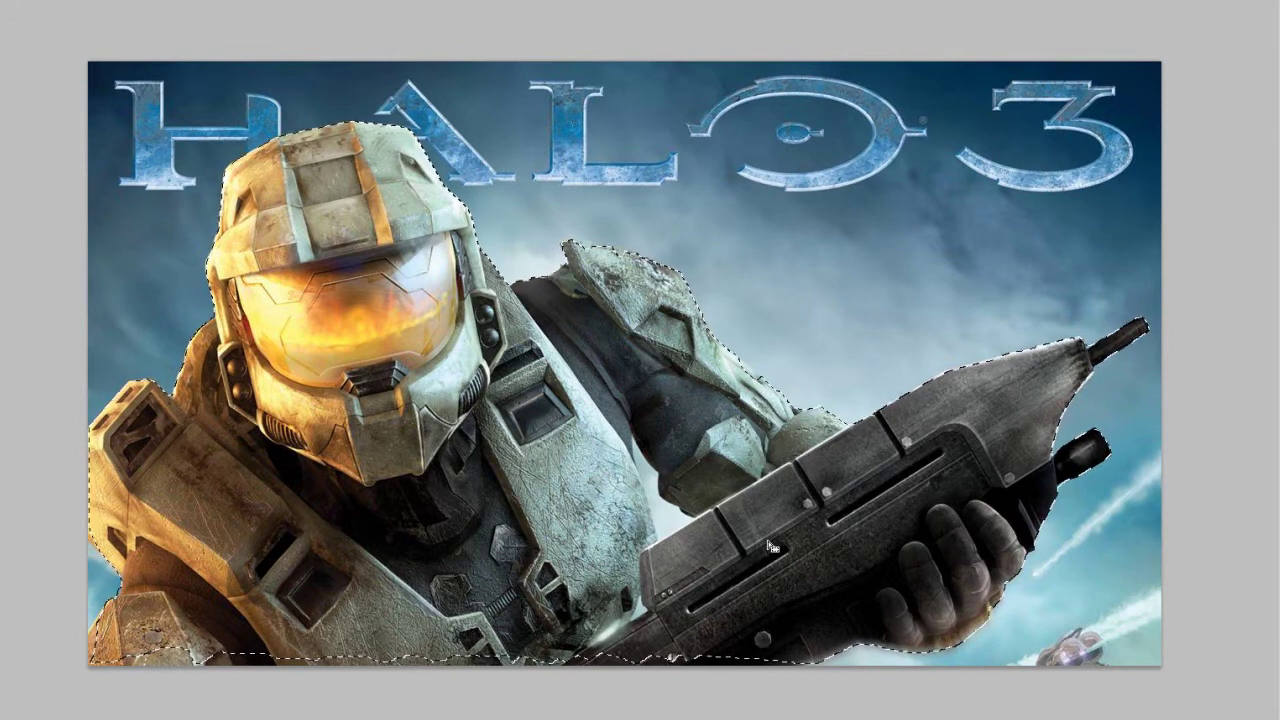
{"action": "left_click", "coordinate": [767, 532]}
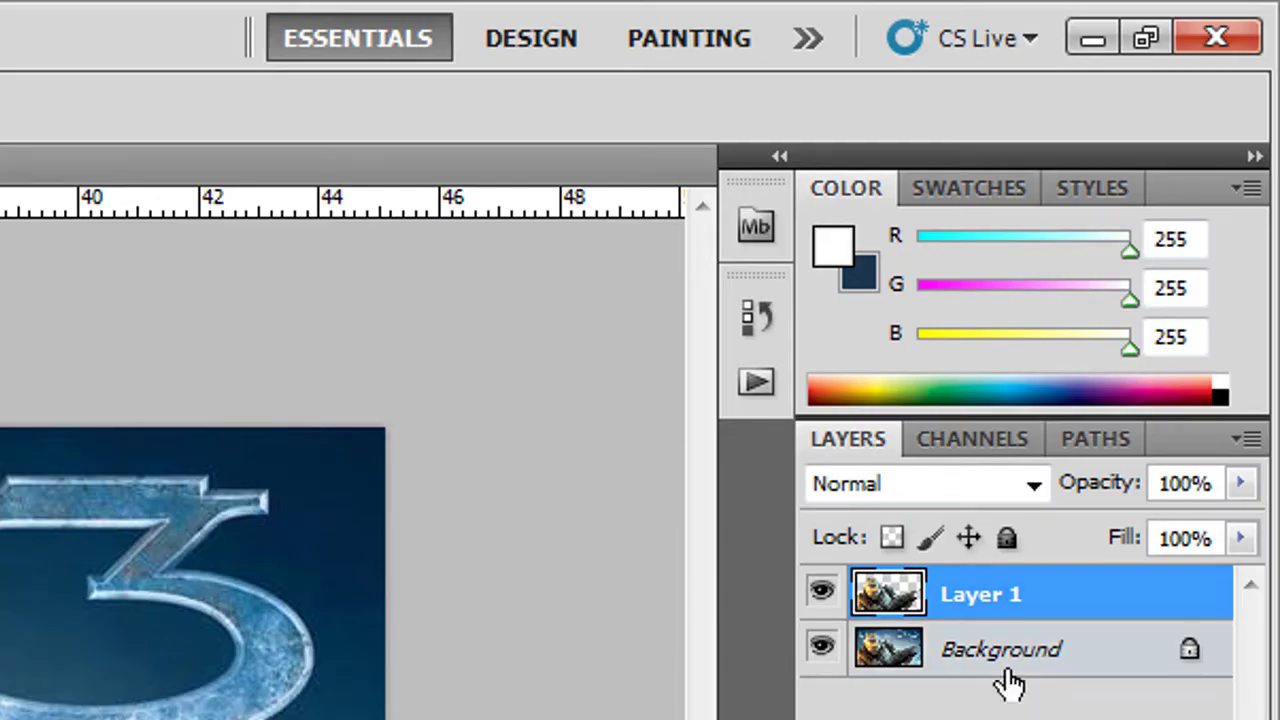
- Delete the Background layer and move the soldier cutout so its ragged lower edge falls outside the canvas
{"action": "left_click", "coordinate": [1006, 680]}
{"action": "key", "text": "Delete"}
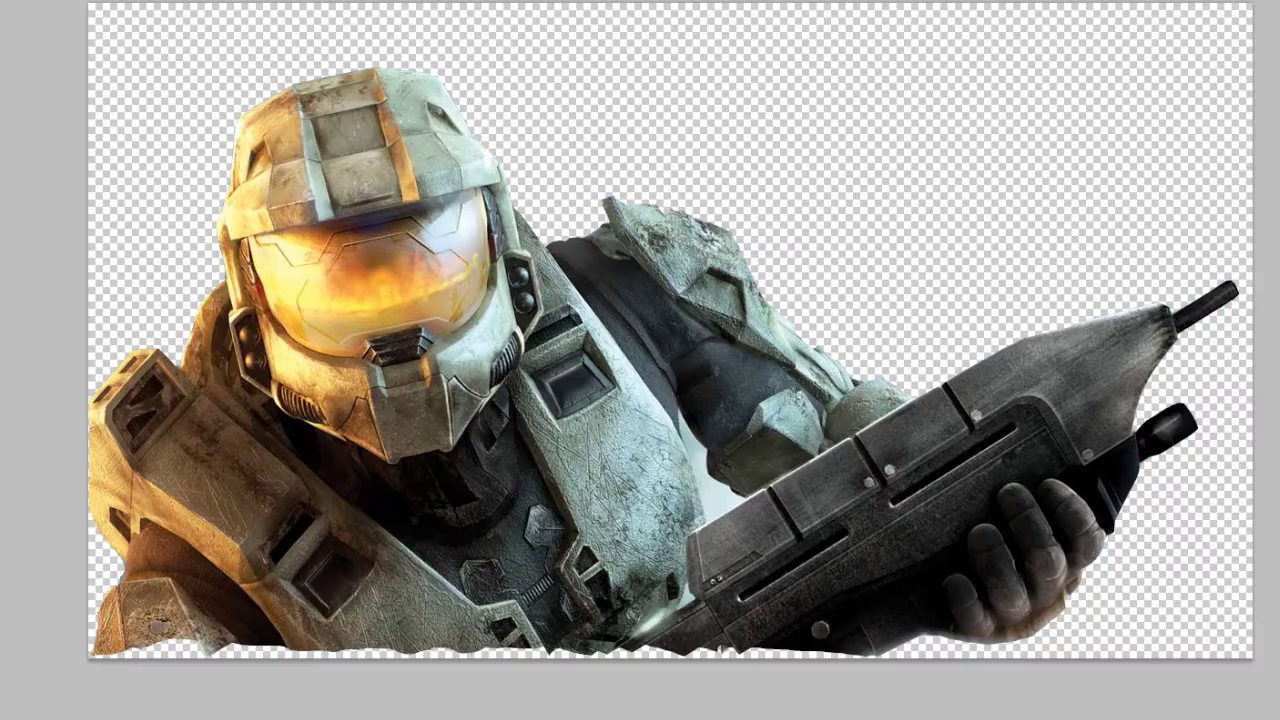
{"action": "key", "text": "ctrl+t"}
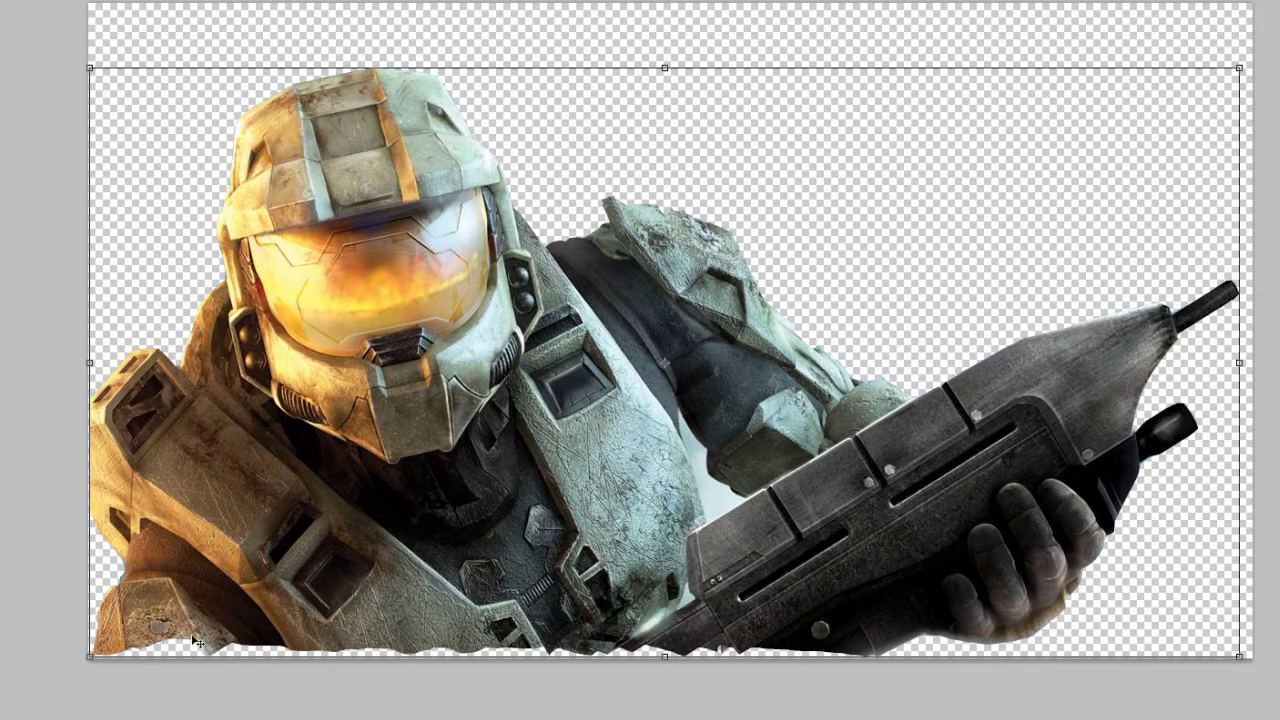
{"action": "left_click_drag", "start_coordinate": [565, 485], "coordinate": [531, 511]}
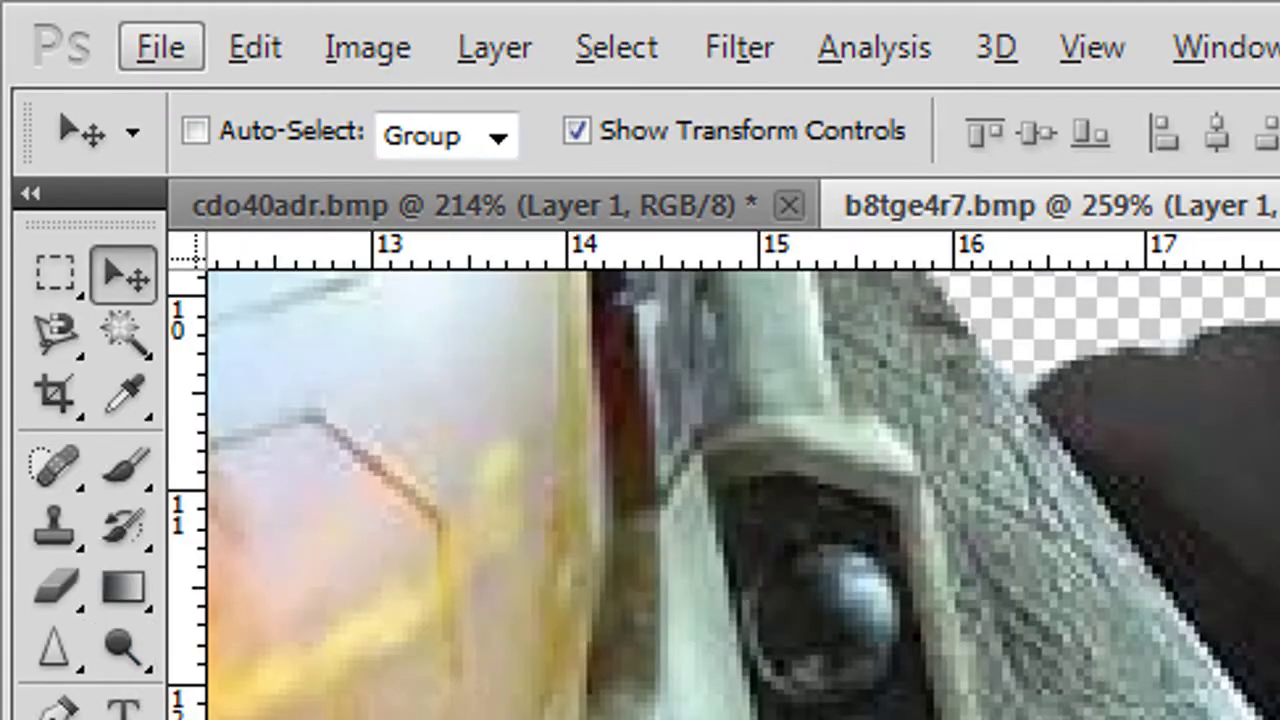
{"action": "left_click", "coordinate": [125, 333]}
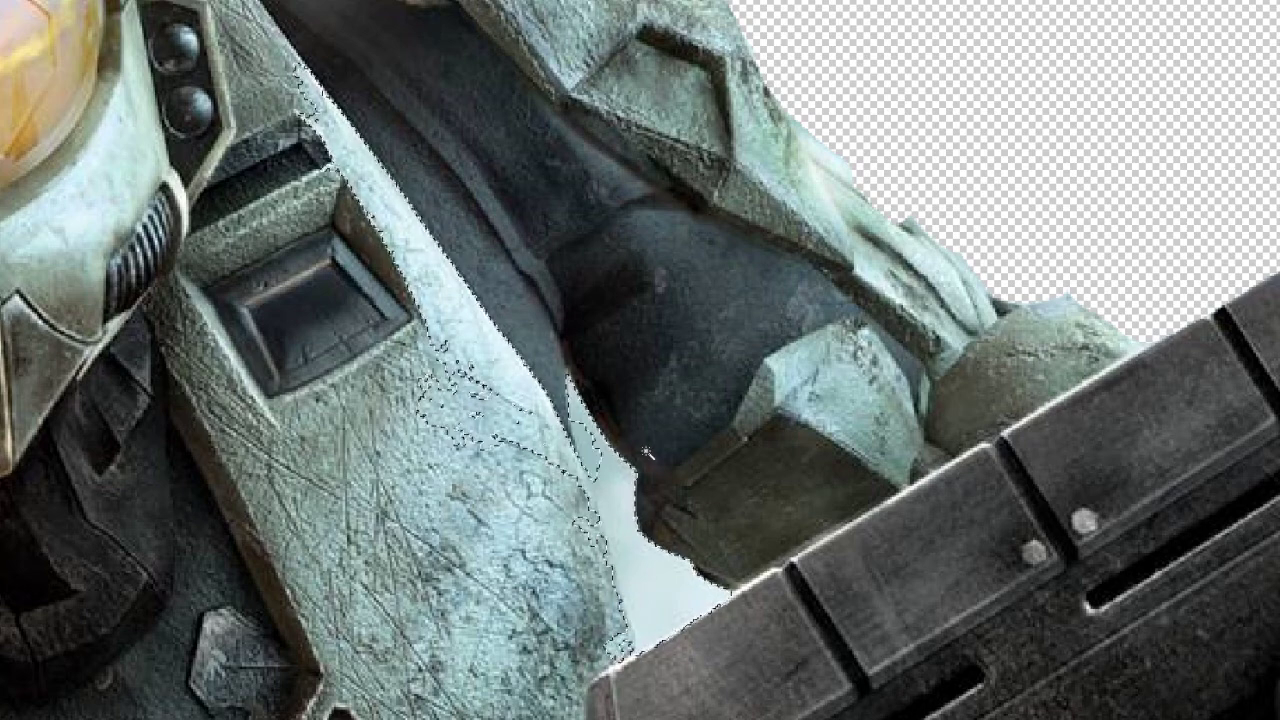
{"action": "key", "text": "ctrl+d"}
{"action": "scroll", "coordinate": [658, 578], "scroll_direction": "up", "scroll_amount": 3}
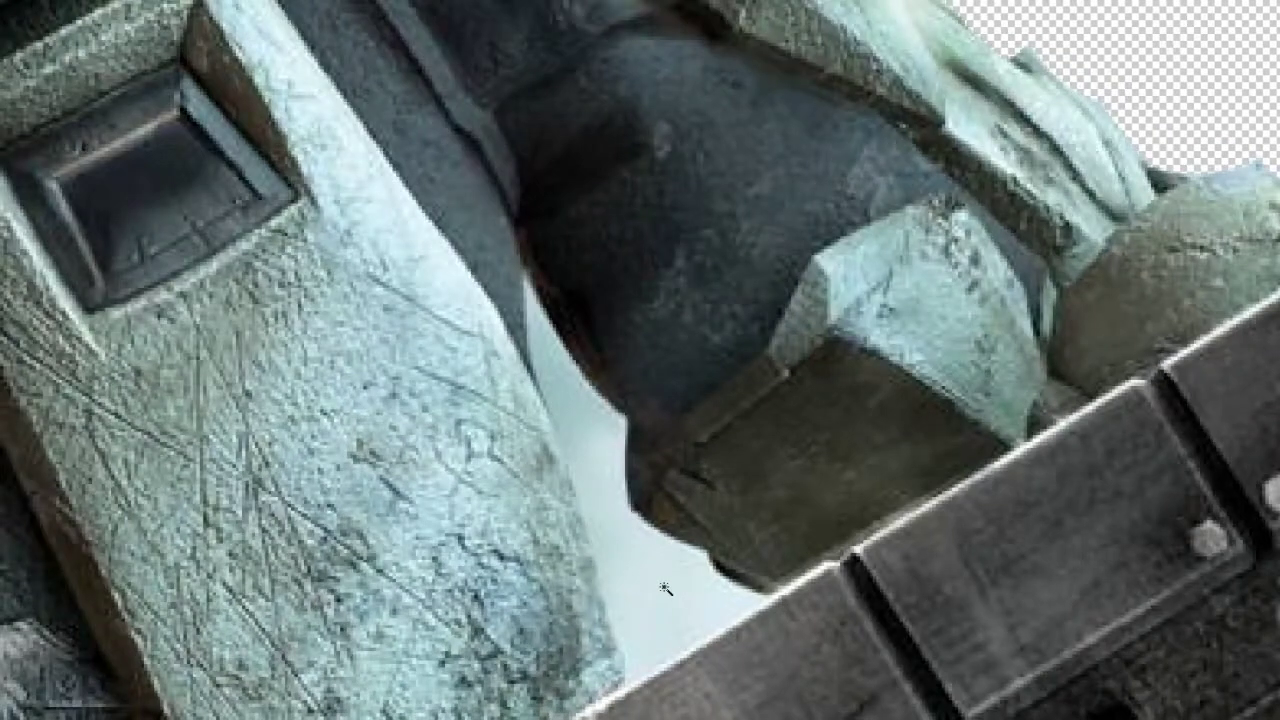
- Erase most of the pale background in the gap between the chest plate and the arm with a hard-edged Eraser
{"action": "key", "text": "alt+e"}
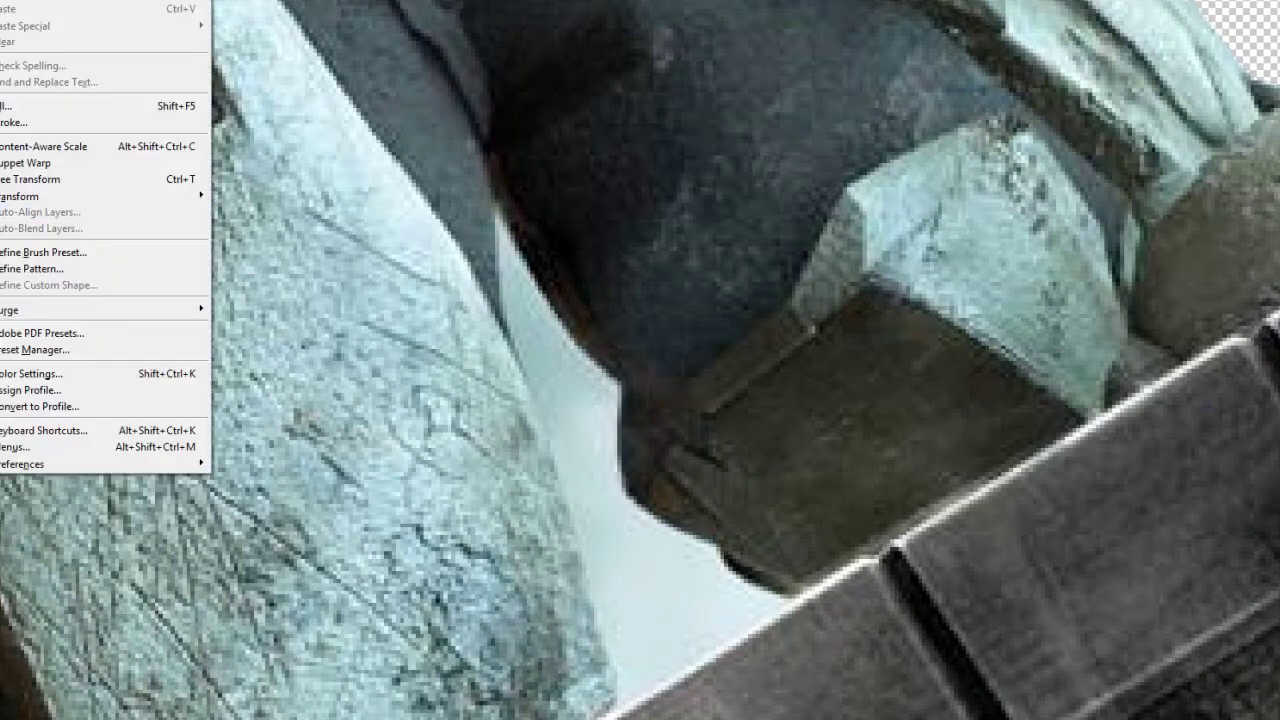
{"action": "key", "text": "Escape"}
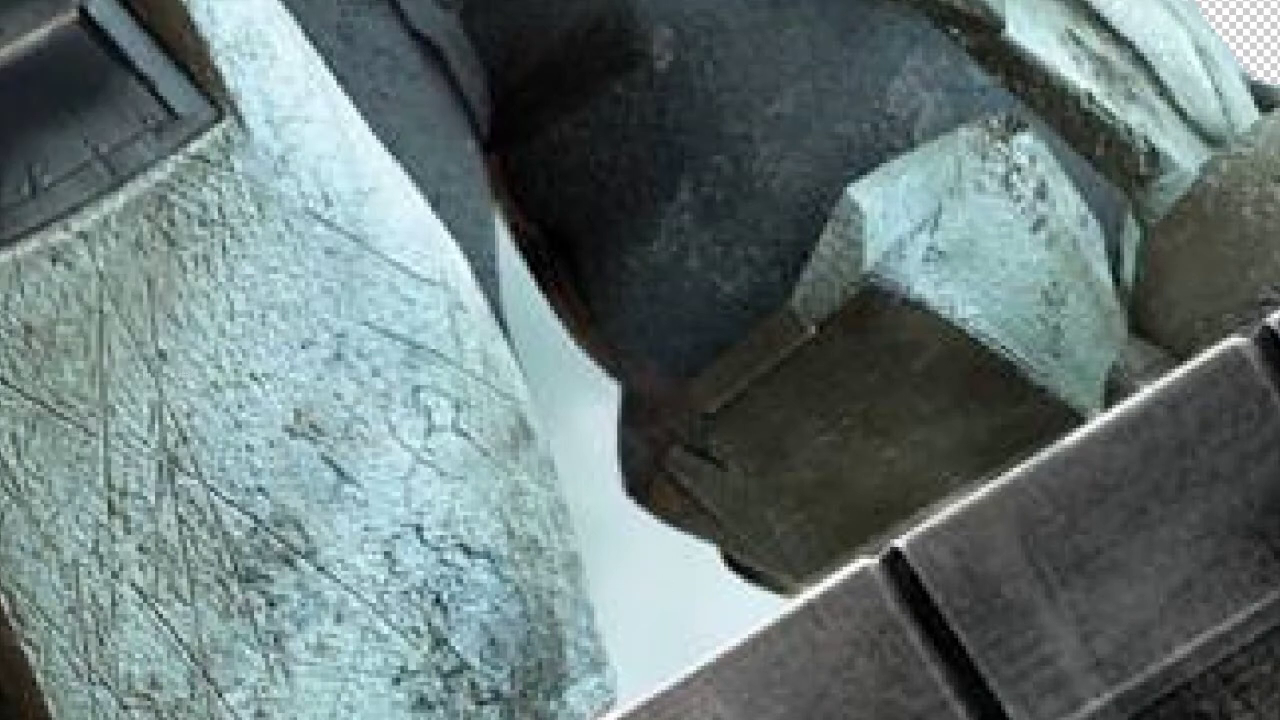
{"action": "right_click", "coordinate": [623, 474]}
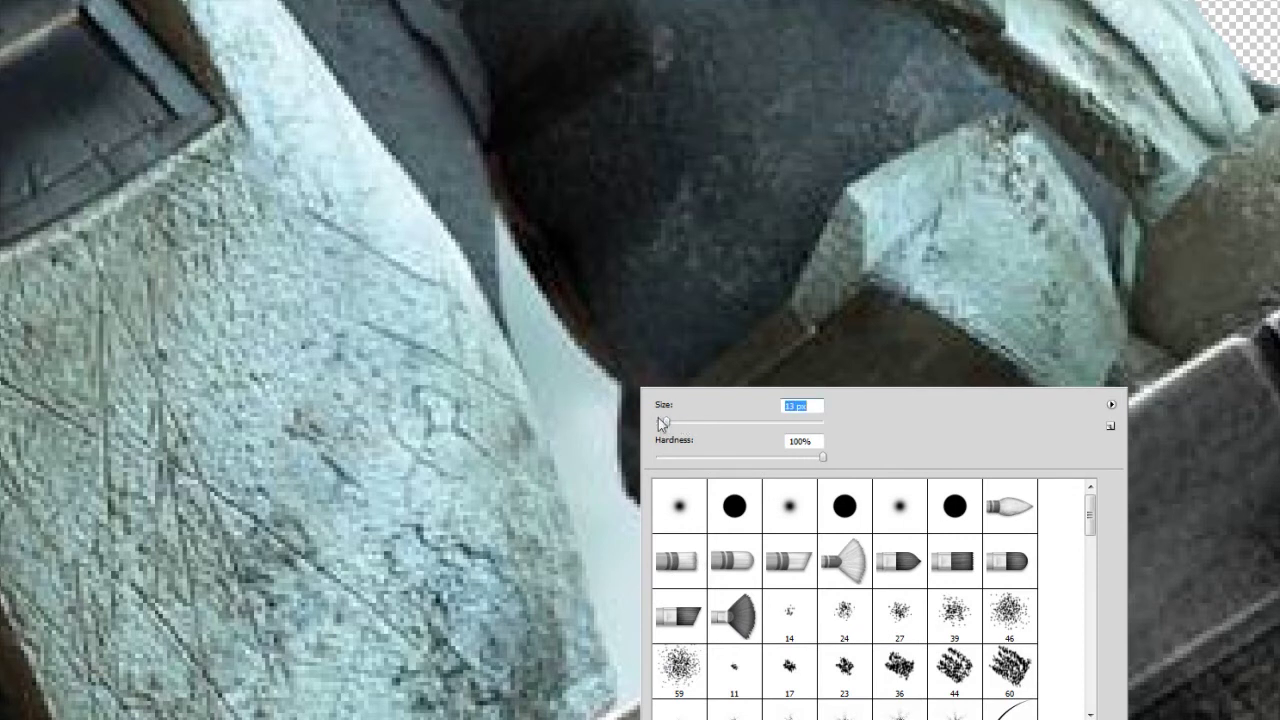
{"action": "left_click_drag", "start_coordinate": [665, 424], "coordinate": [668, 424]}
{"action": "left_click", "coordinate": [579, 397]}
{"action": "left_click", "coordinate": [581, 398]}
{"action": "mouse_move", "coordinate": [636, 577]}
{"action": "left_mouse_down"}
{"action": "mouse_move", "coordinate": [663, 597]}
{"action": "mouse_move", "coordinate": [659, 630]}
{"action": "left_mouse_up"}
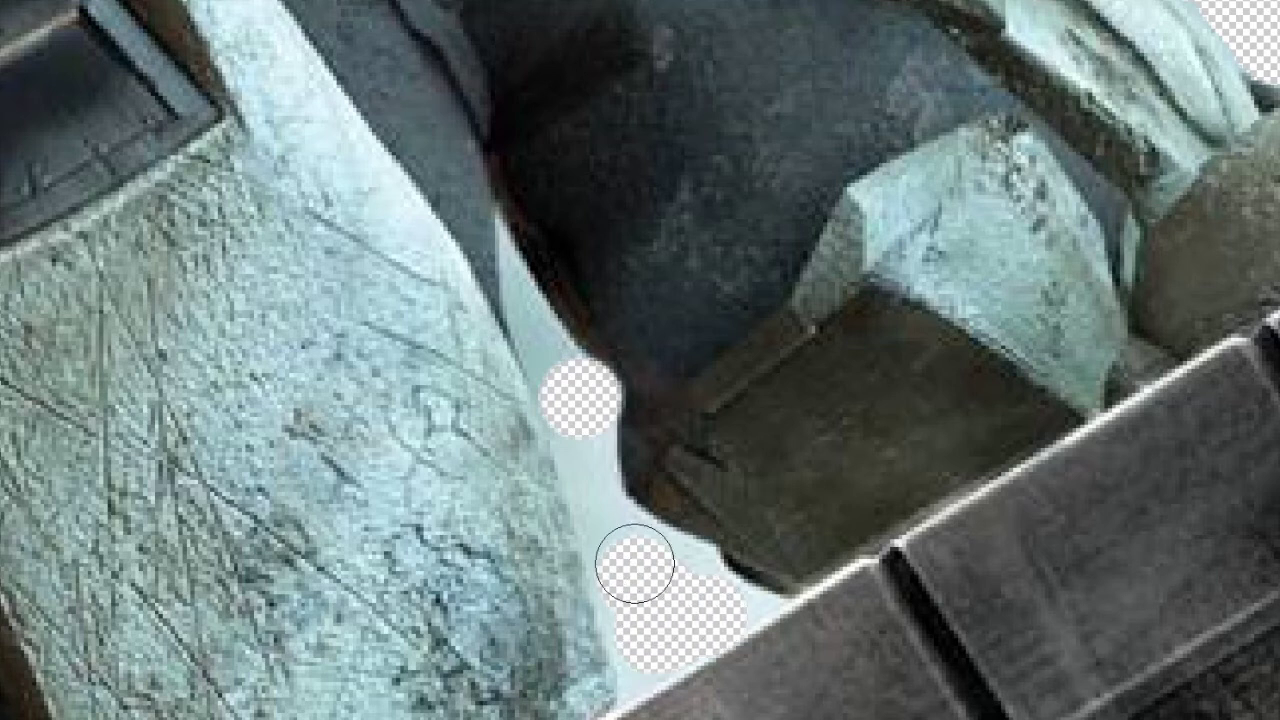
{"action": "right_click", "coordinate": [636, 555]}
{"action": "key", "text": "Return"}
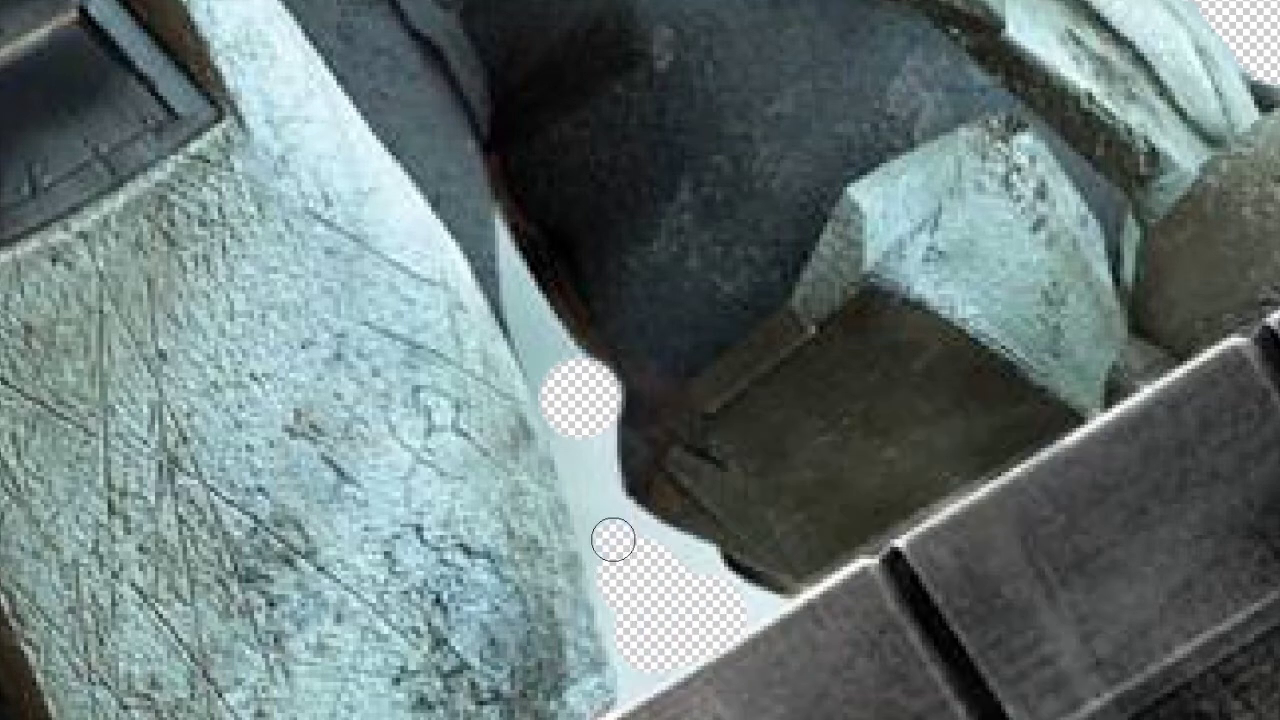
{"action": "left_click_drag", "start_coordinate": [603, 505], "coordinate": [530, 317]}
- Erase the narrow upper end of the gap and the strip along the arm with progressively smaller Eraser brushes
{"action": "right_click", "coordinate": [518, 298]}
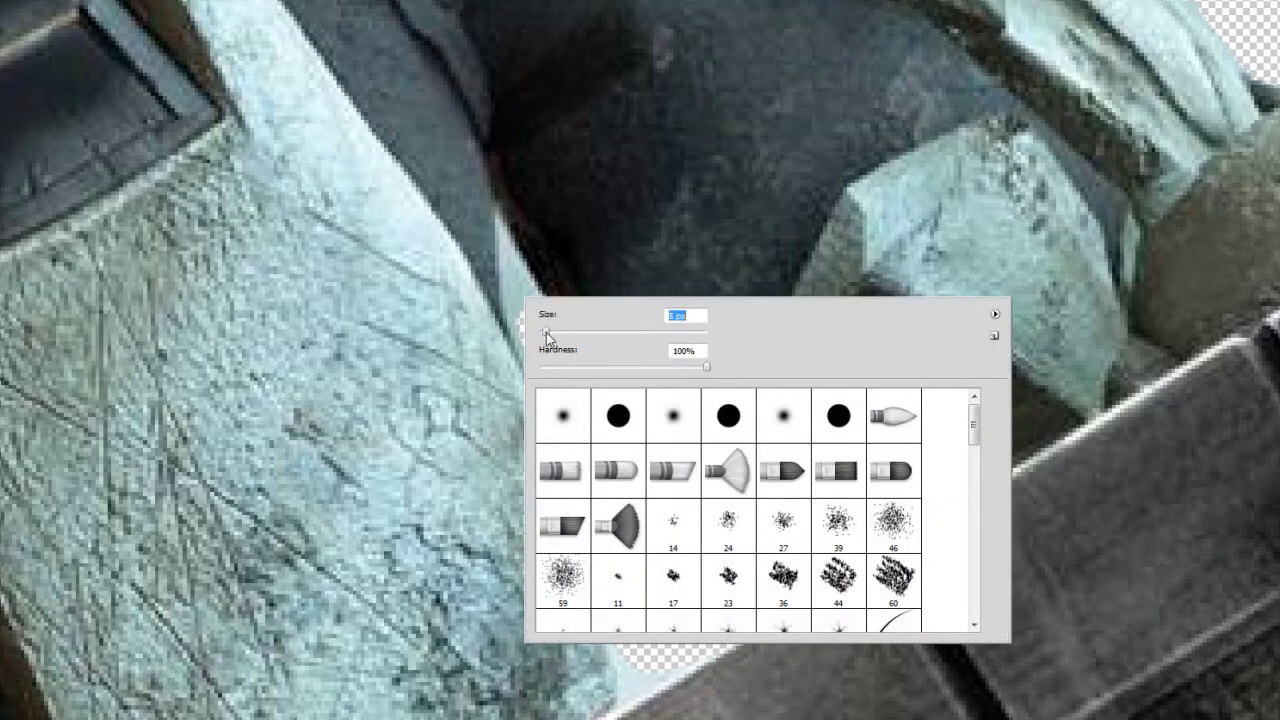
{"action": "key", "text": "Return"}
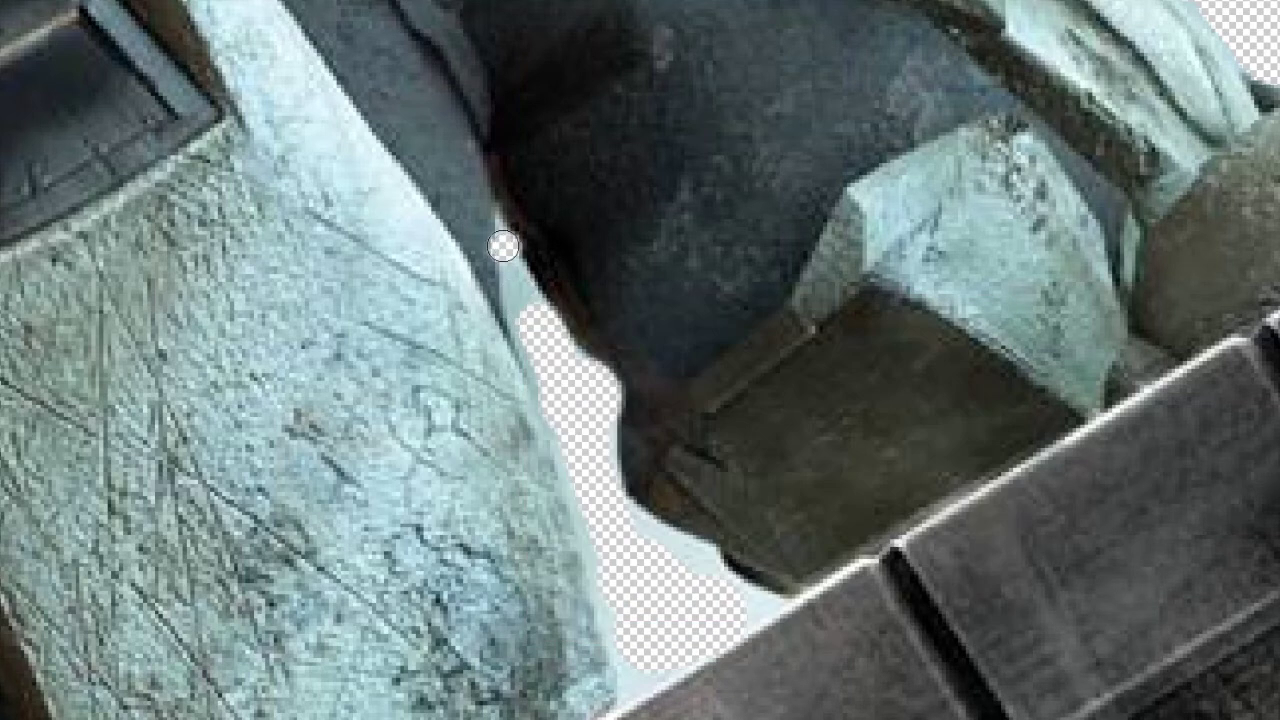
{"action": "scroll", "coordinate": [517, 286], "scroll_direction": "up", "scroll_amount": 3}
{"action": "left_click_drag", "start_coordinate": [534, 298], "coordinate": [560, 357]}
{"action": "right_click", "coordinate": [537, 243]}
{"action": "left_click_drag", "start_coordinate": [553, 277], "coordinate": [549, 277]}
{"action": "key", "text": "Return"}
{"action": "mouse_move", "coordinate": [488, 145]}
{"action": "left_mouse_down"}
{"action": "mouse_move", "coordinate": [531, 237]}
{"action": "mouse_move", "coordinate": [585, 545]}
{"action": "left_mouse_up"}
- Erase the remaining pale background in the gap's lower part, along the rifle and chest plate, with a 4 px Eraser
{"action": "scroll", "coordinate": [671, 472], "scroll_direction": "down", "scroll_amount": 1}
{"action": "scroll", "coordinate": [671, 472], "scroll_direction": "down", "scroll_amount": 8}
{"action": "scroll", "coordinate": [671, 472], "scroll_direction": "right", "scroll_amount": 4}
{"action": "mouse_move", "coordinate": [1047, 606]}
{"action": "left_mouse_down"}
{"action": "mouse_move", "coordinate": [1011, 629]}
{"action": "mouse_move", "coordinate": [838, 434]}
{"action": "mouse_move", "coordinate": [600, 312]}
{"action": "left_mouse_up"}
{"action": "scroll", "coordinate": [577, 431], "scroll_direction": "down", "scroll_amount": 6}
{"action": "left_click_drag", "start_coordinate": [512, 665], "coordinate": [503, 277]}
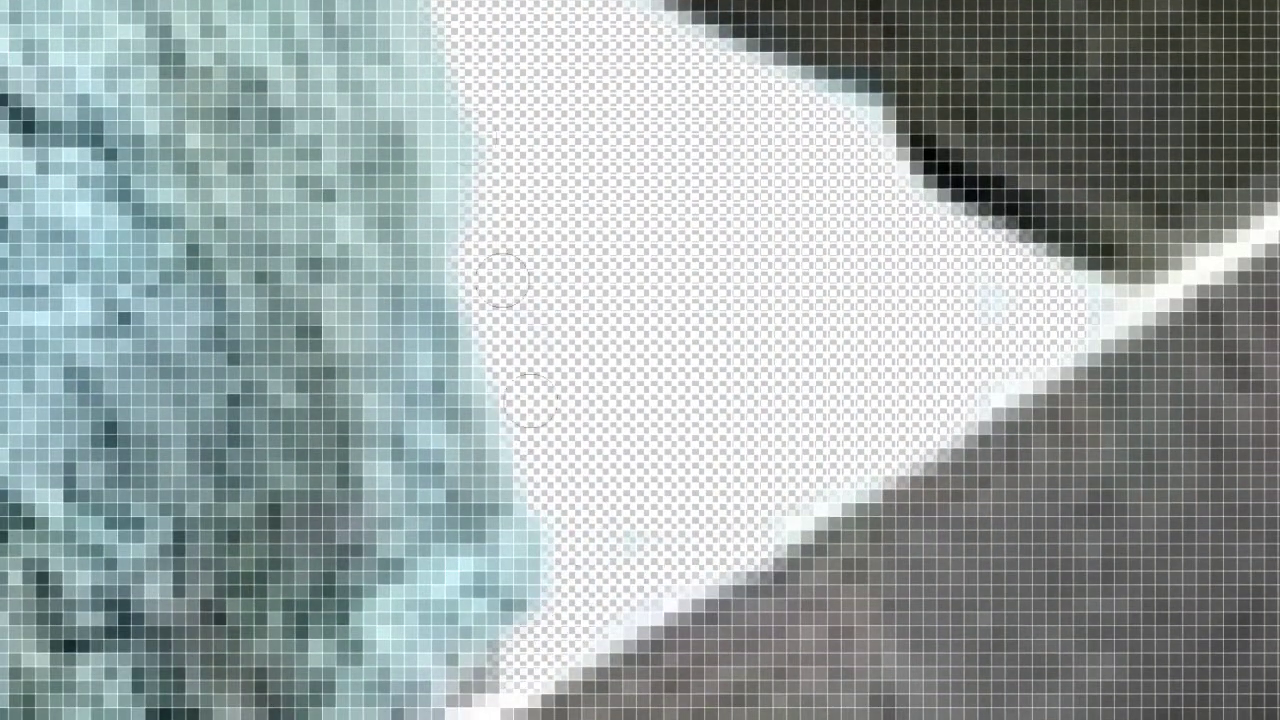
{"action": "scroll", "coordinate": [503, 277], "scroll_direction": "up", "scroll_amount": 6}
{"action": "left_click_drag", "start_coordinate": [476, 500], "coordinate": [400, 218]}
{"action": "scroll", "coordinate": [408, 240], "scroll_direction": "down", "scroll_amount": 10}
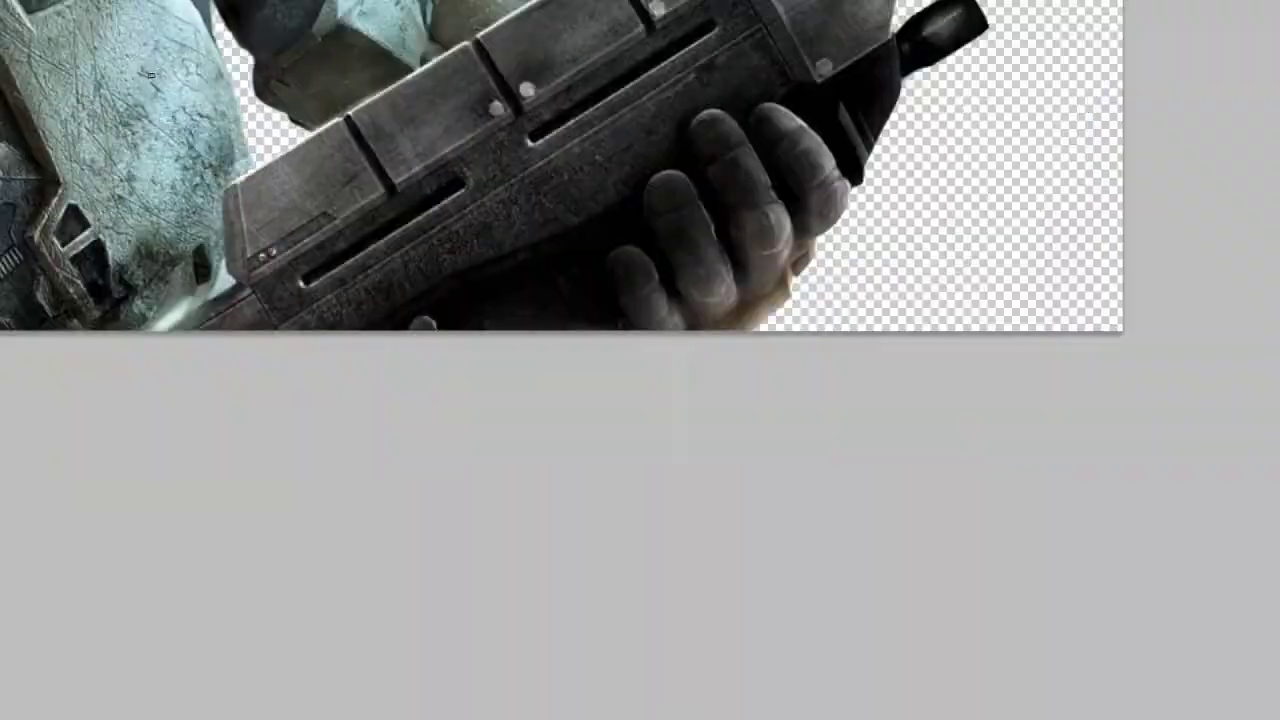
- Place a new layer beneath the soldier and fill it with a radial gradient from white at the top centre to dark blue
{"action": "scroll", "coordinate": [677, 416], "scroll_direction": "up", "scroll_amount": 3}
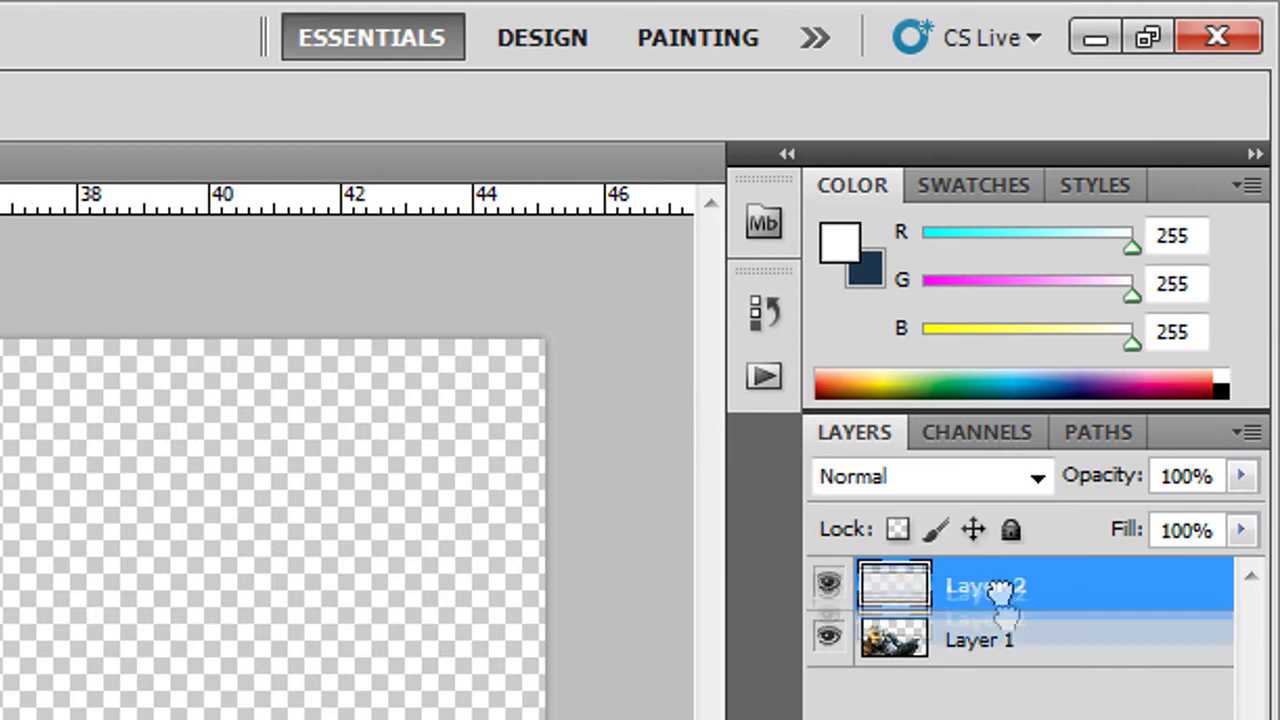
{"action": "left_click_drag", "start_coordinate": [1000, 594], "coordinate": [1011, 652]}
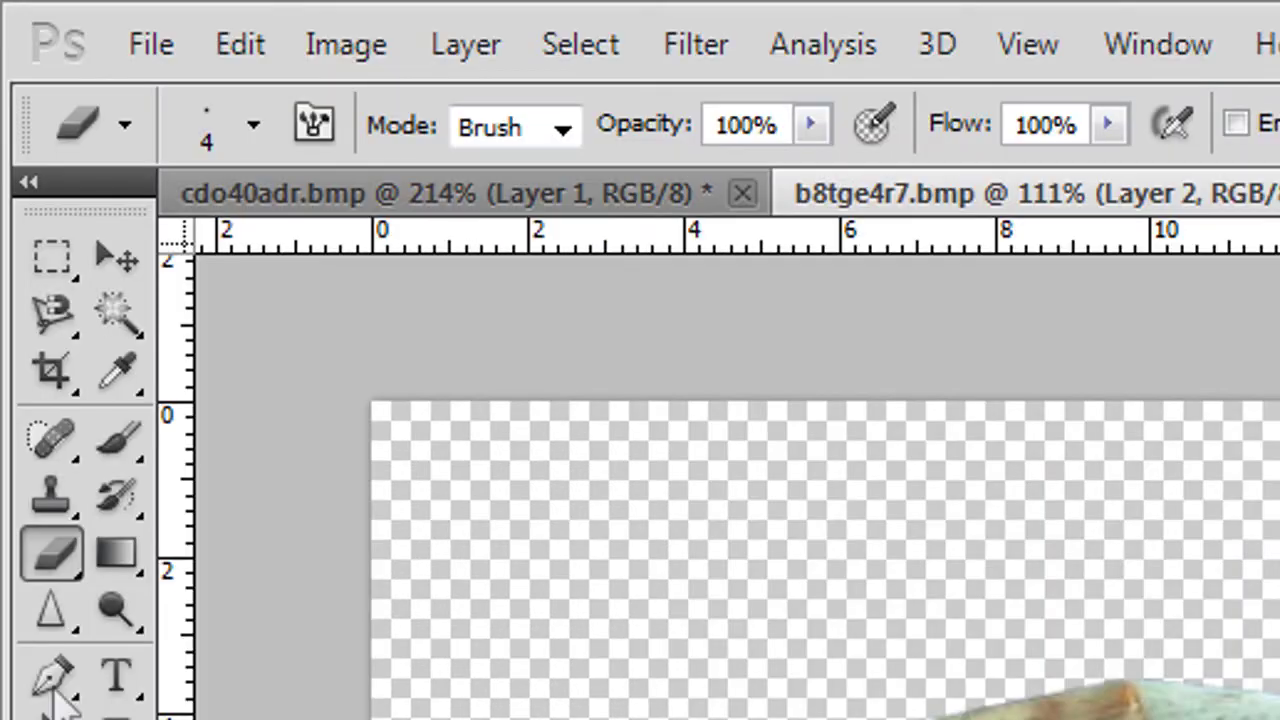
{"action": "left_click", "coordinate": [115, 553]}
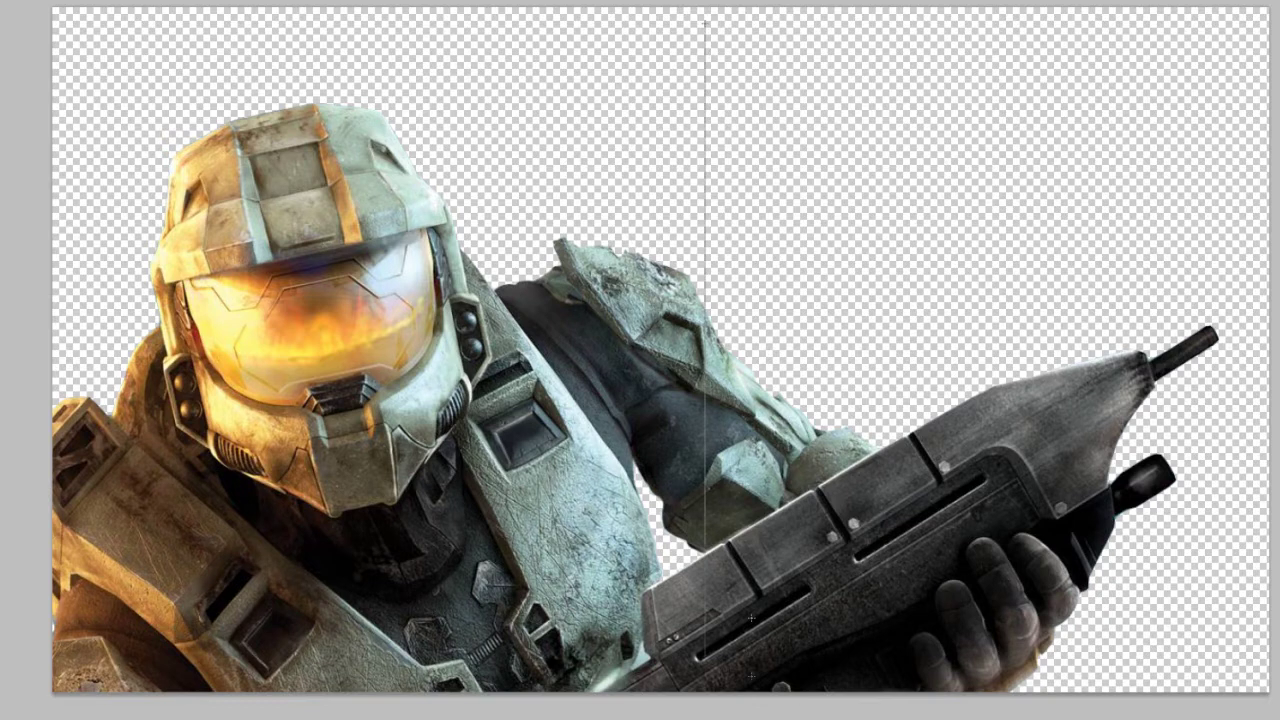
{"action": "left_click_drag", "start_coordinate": [750, 677], "coordinate": [752, 680]}
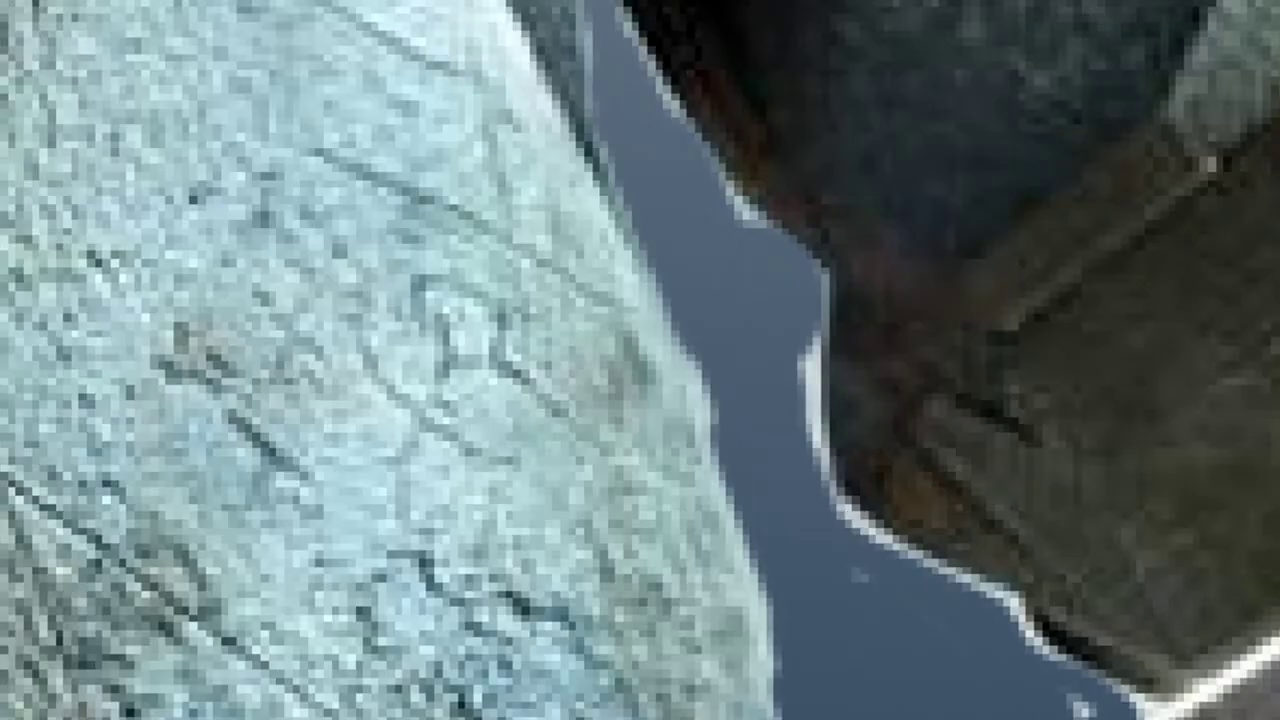
- Select the white fringe pieces along the arm's edge and the gap's upper end with the Magic Wand and delete them
{"action": "left_click", "coordinate": [827, 400]}
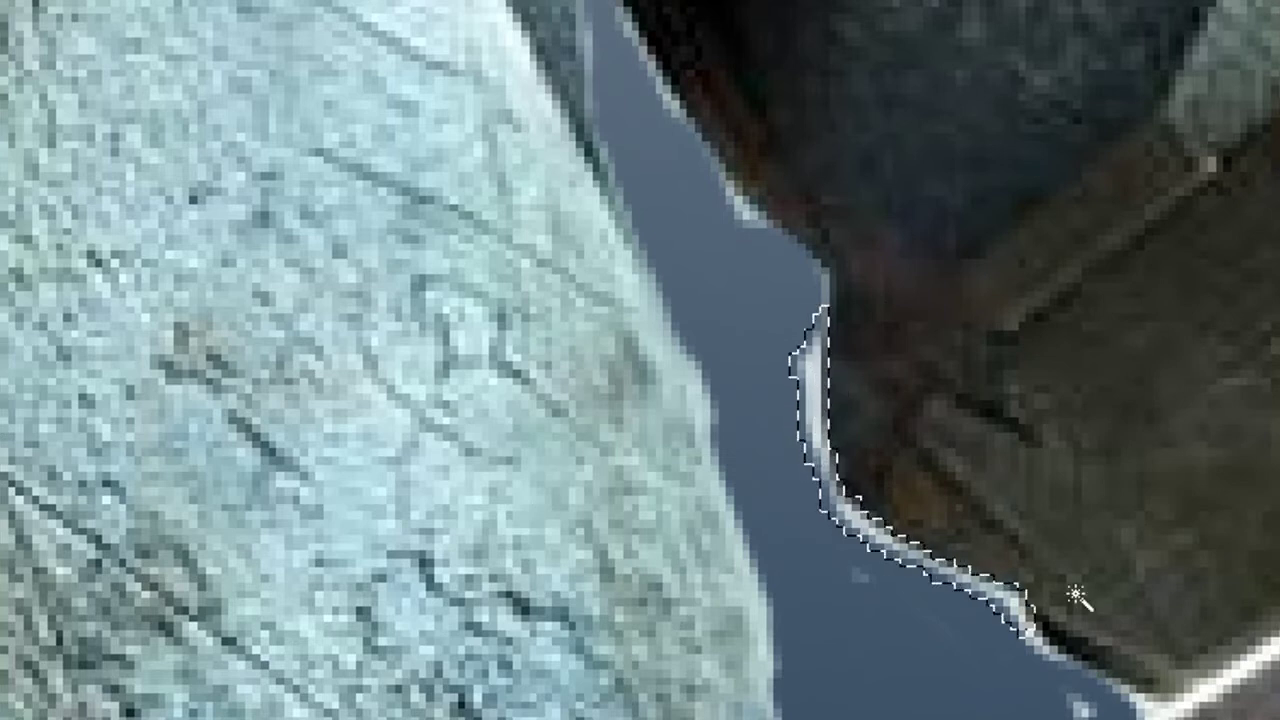
{"action": "key", "text": "Delete"}
{"action": "left_click", "coordinate": [746, 208]}
{"action": "key", "text": "Delete"}
{"action": "left_click", "coordinate": [671, 93]}
{"action": "key", "text": "Delete"}
{"action": "left_click", "coordinate": [590, 78]}
{"action": "key", "text": "Delete"}
- Remove the white fringe beside the rifle and the stray specks in the gap with the Magic Wand, and deselect
{"action": "left_click_drag", "start_coordinate": [1145, 712], "coordinate": [705, 527]}
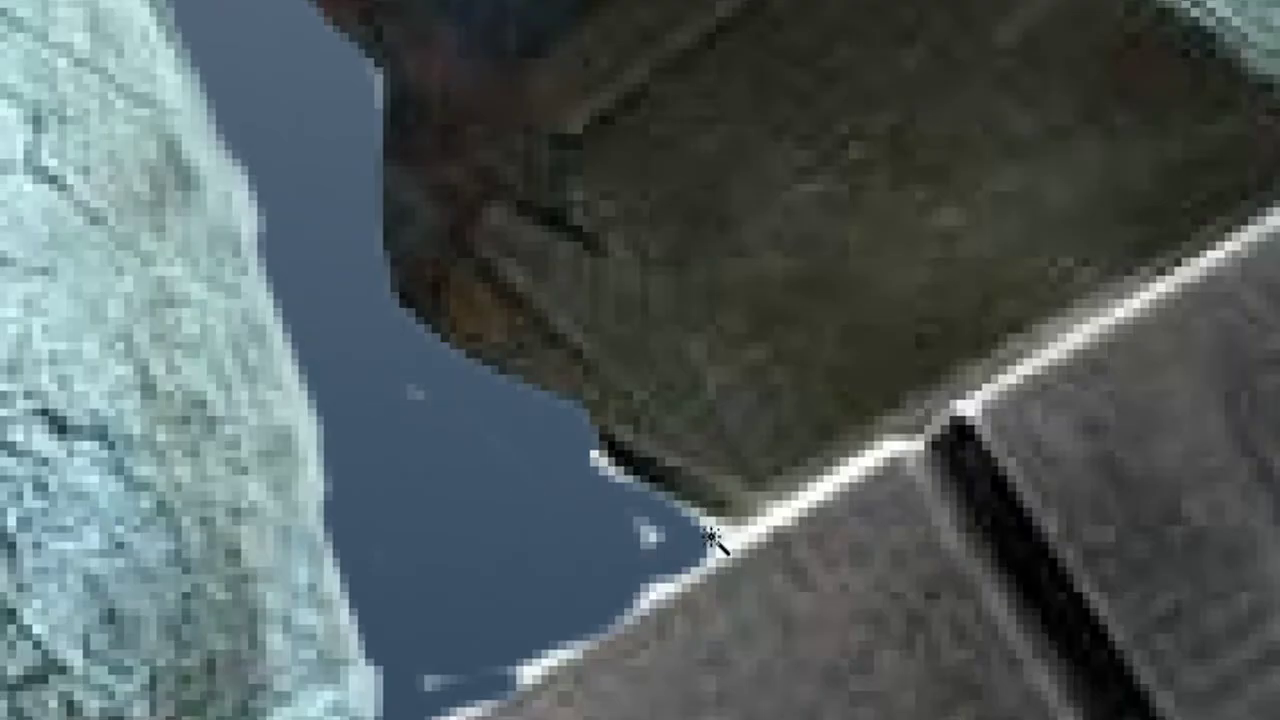
{"action": "key", "text": "Delete"}
{"action": "left_click", "coordinate": [650, 546]}
{"action": "key", "text": "Delete"}
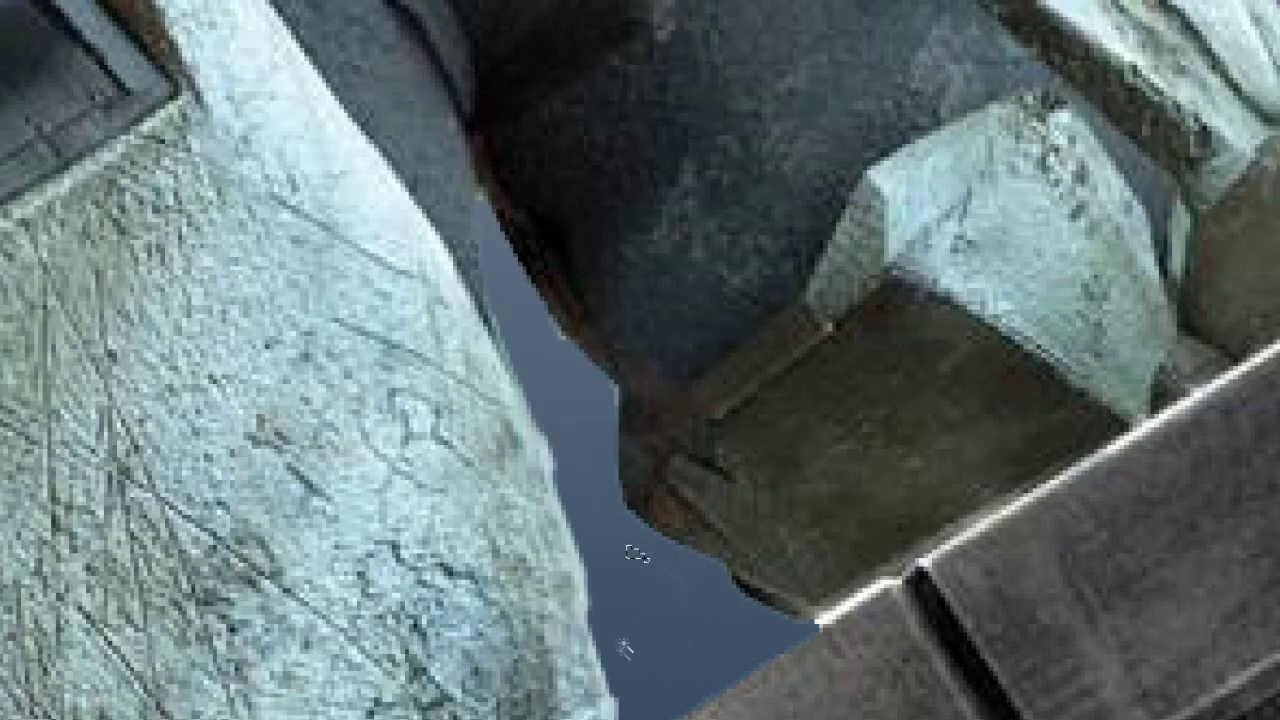
{"action": "left_click", "coordinate": [634, 553]}
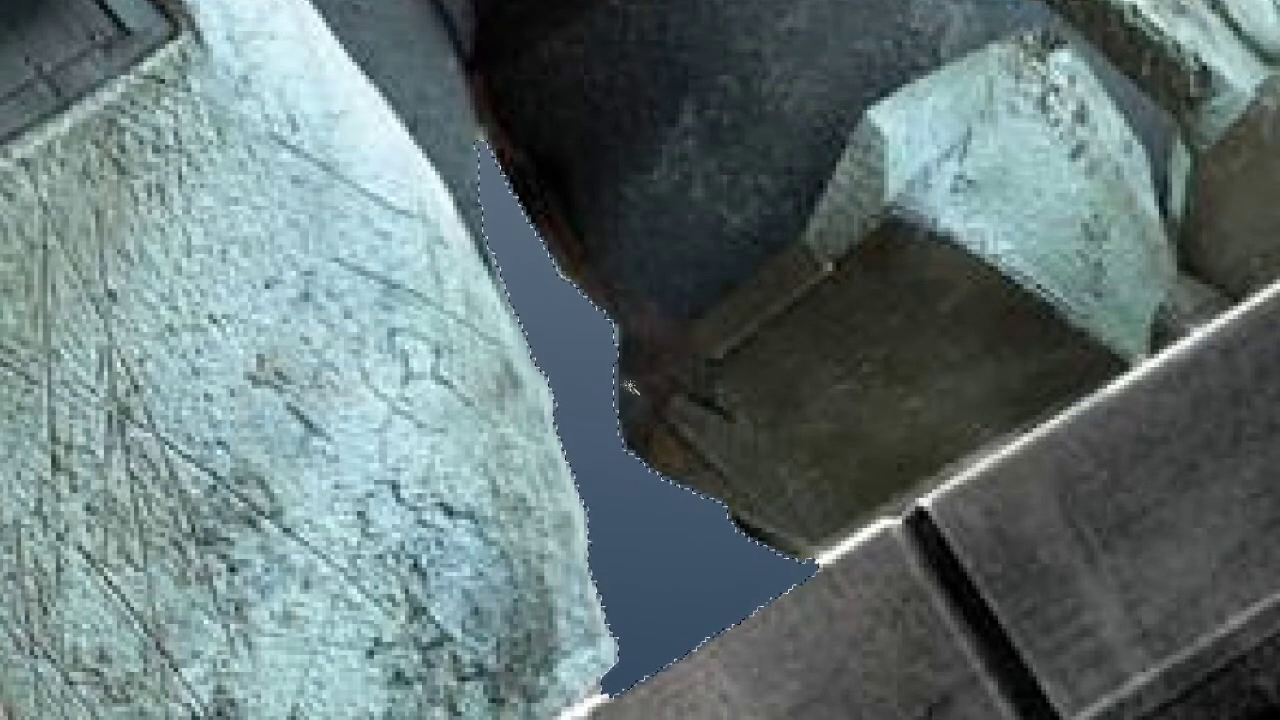
{"action": "key", "text": "ctrl+d"}
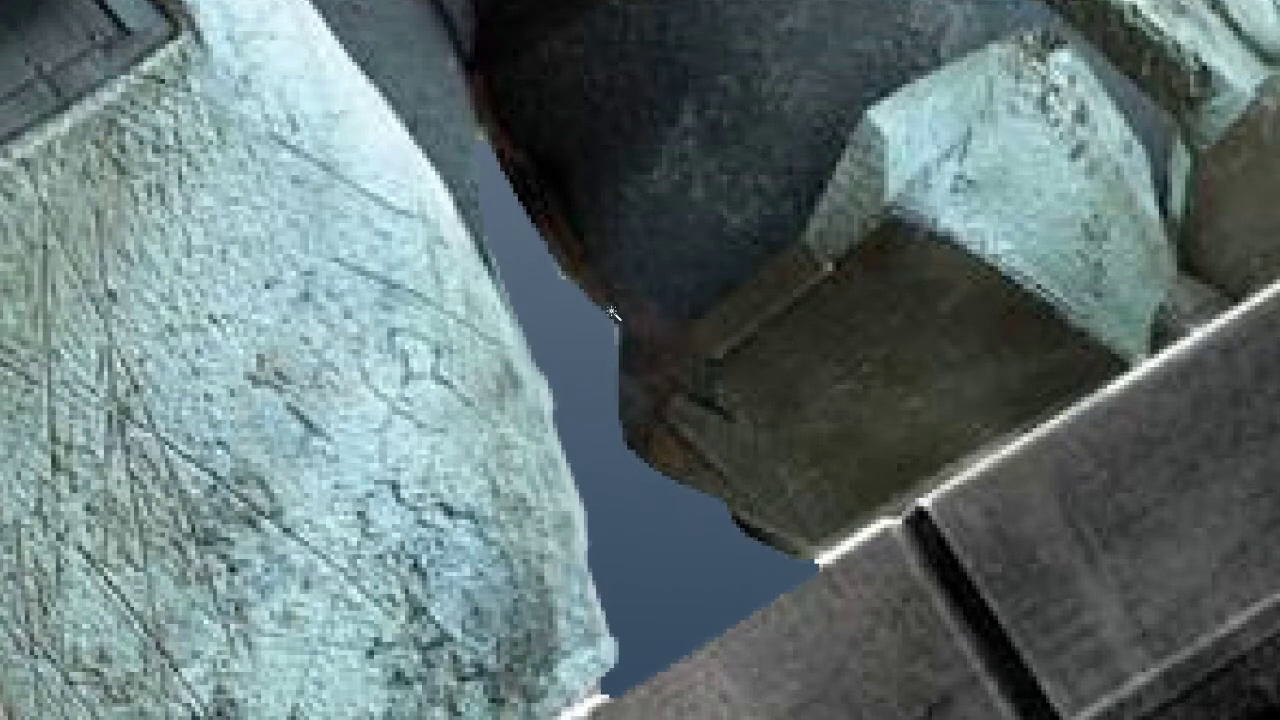
- Clean up the leftover pale pixels on the arm's edge with a 3 px Eraser
{"action": "scroll", "coordinate": [643, 322], "scroll_direction": "up", "scroll_amount": 2}
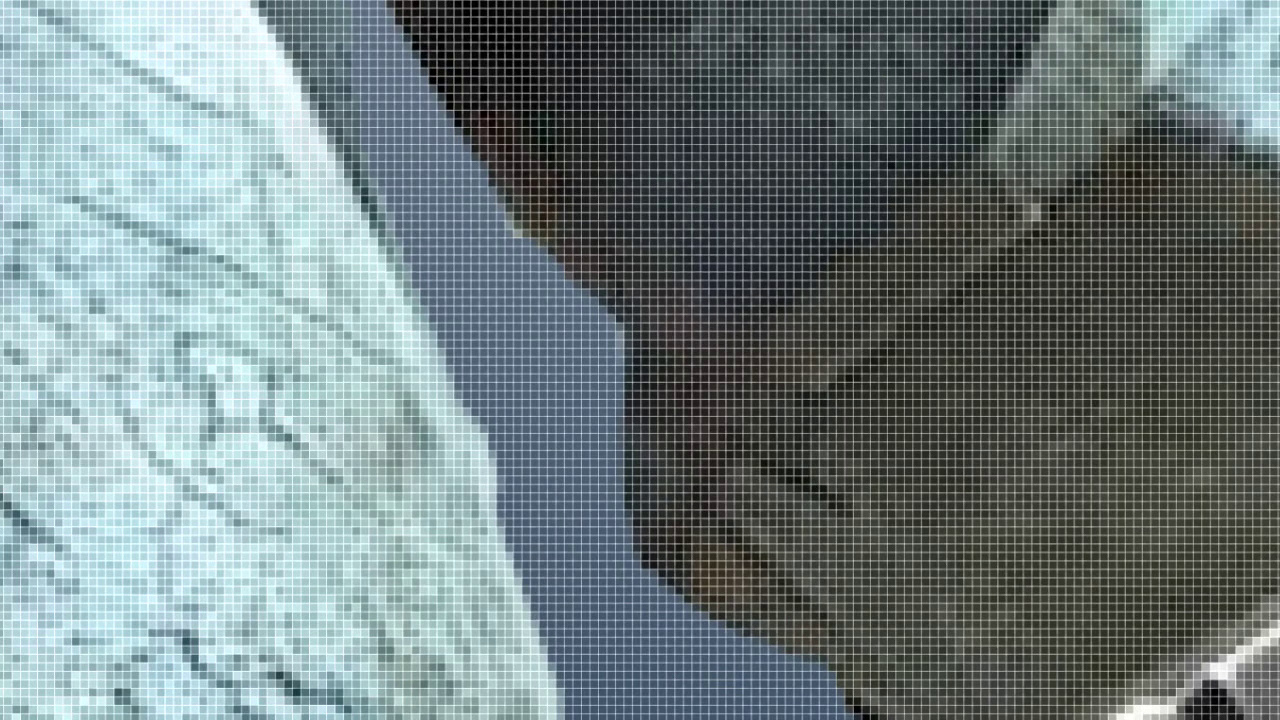
{"action": "key", "text": "alt+e"}
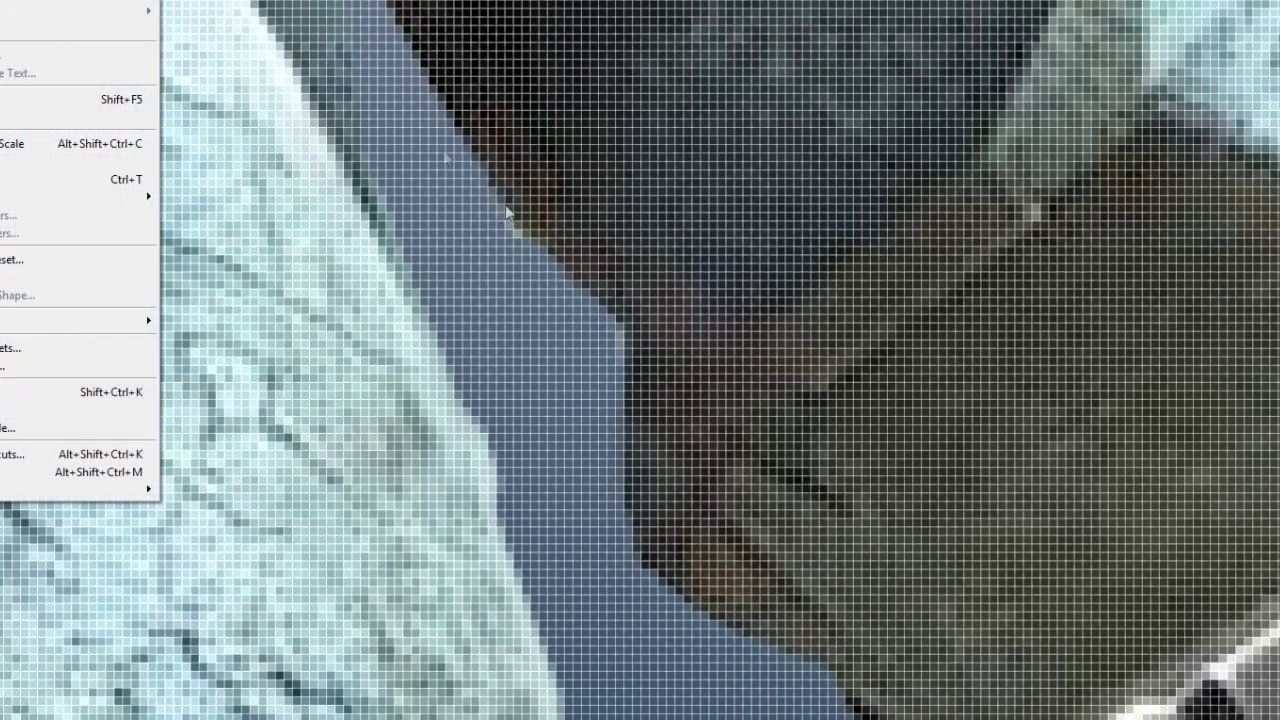
{"action": "key", "text": "Escape"}
{"action": "right_click", "coordinate": [506, 252]}
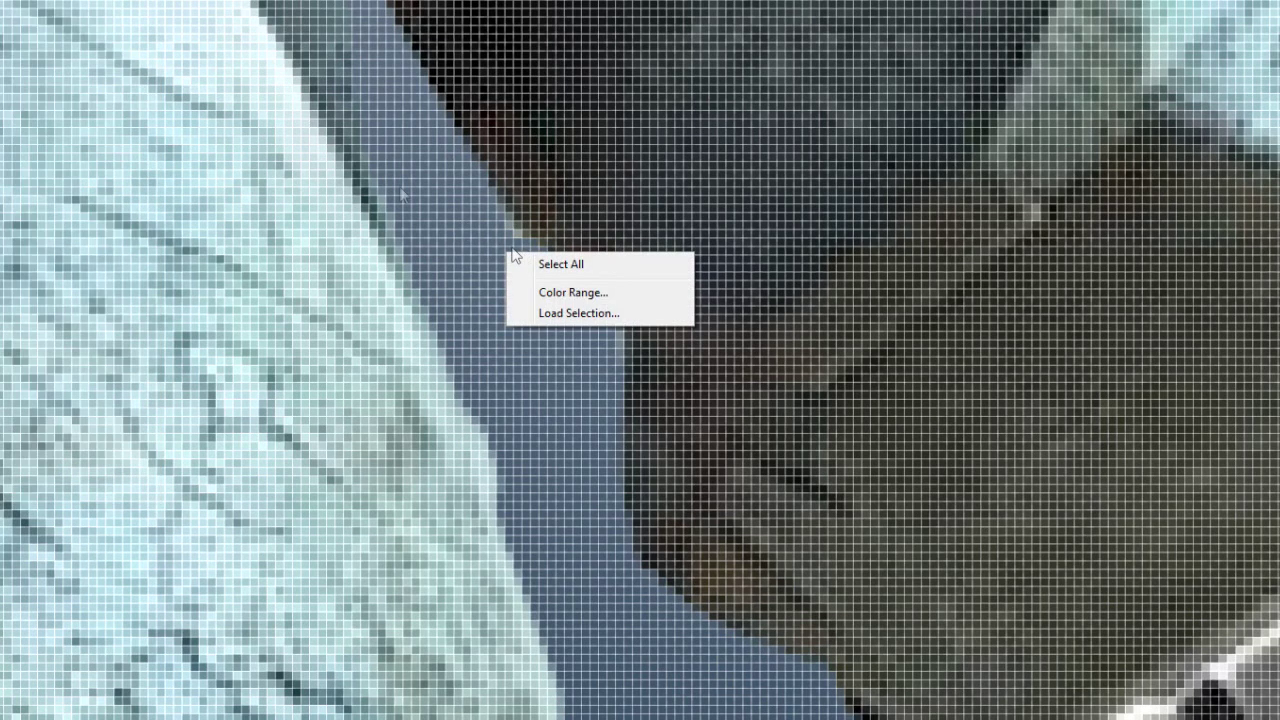
{"action": "key", "text": "Escape"}
{"action": "key", "text": "b"}
{"action": "scroll", "coordinate": [506, 252], "scroll_direction": "up", "scroll_amount": 2}
{"action": "right_click", "coordinate": [437, 270]}
{"action": "left_click_drag", "start_coordinate": [473, 316], "coordinate": [467, 316]}
{"action": "key", "text": "Return"}
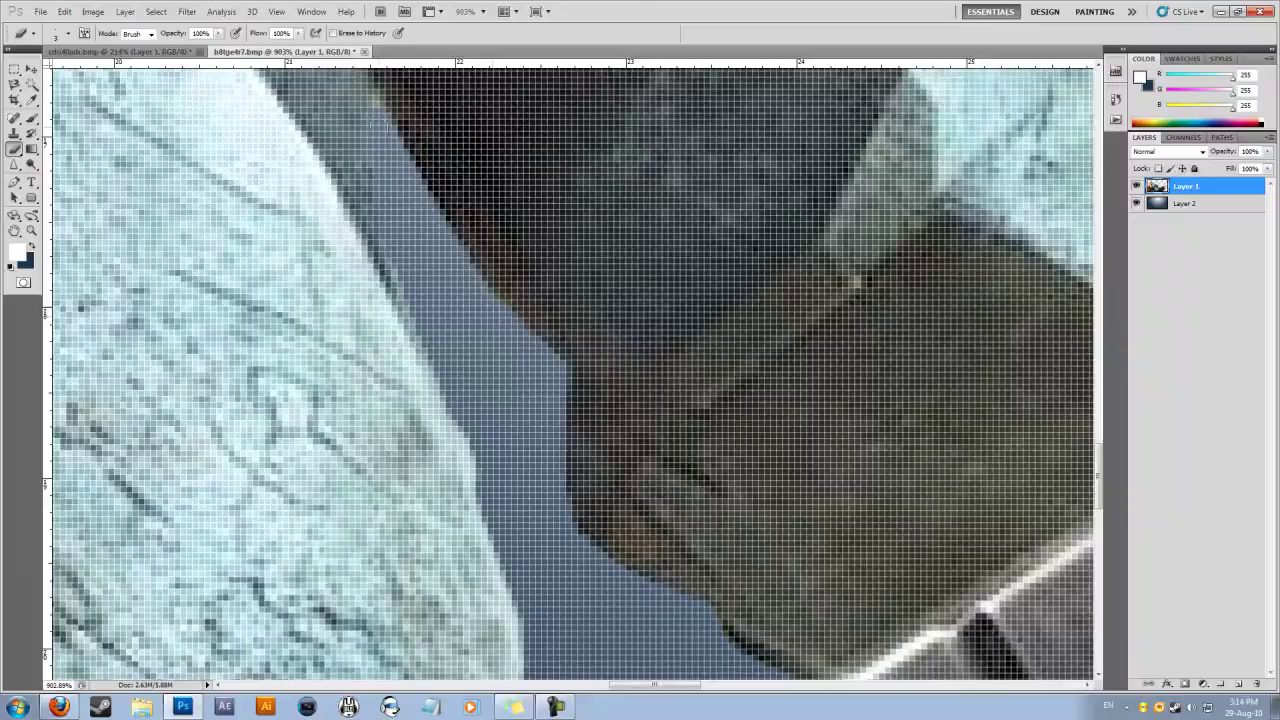
{"action": "scroll", "coordinate": [387, 288], "scroll_direction": "down", "scroll_amount": 10}
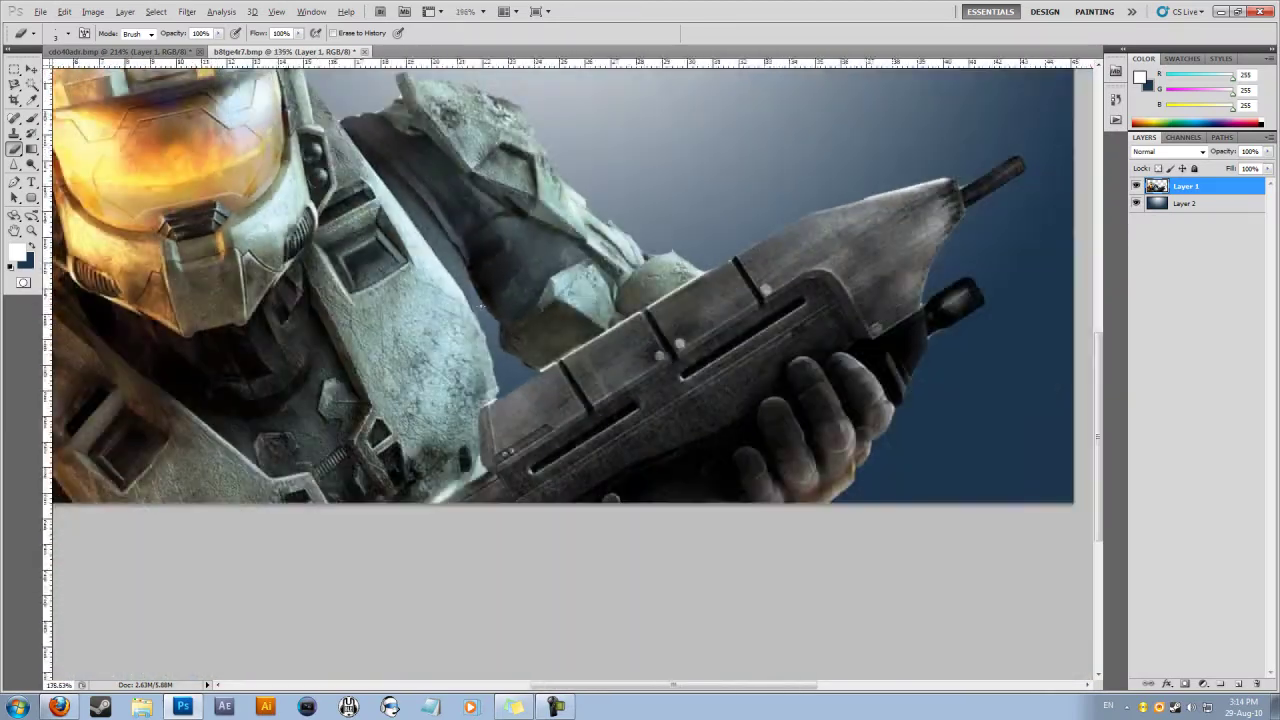
{"action": "scroll", "coordinate": [476, 298], "scroll_direction": "down", "scroll_amount": 2}
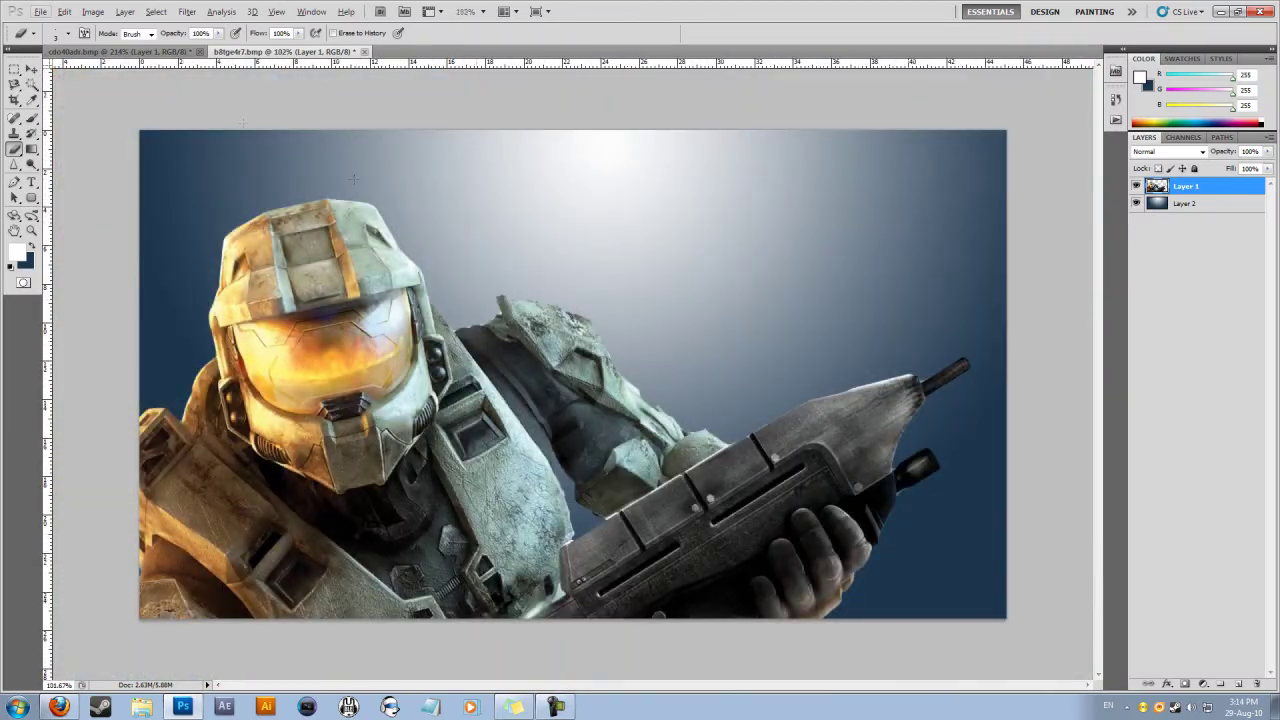
- Move the Cooler Master logo from cdo40adr.bmp into the soldier document and place it above the rifle
{"action": "left_click", "coordinate": [120, 51]}
{"action": "left_click", "coordinate": [31, 69]}
{"action": "left_click_drag", "start_coordinate": [528, 328], "coordinate": [298, 51]}
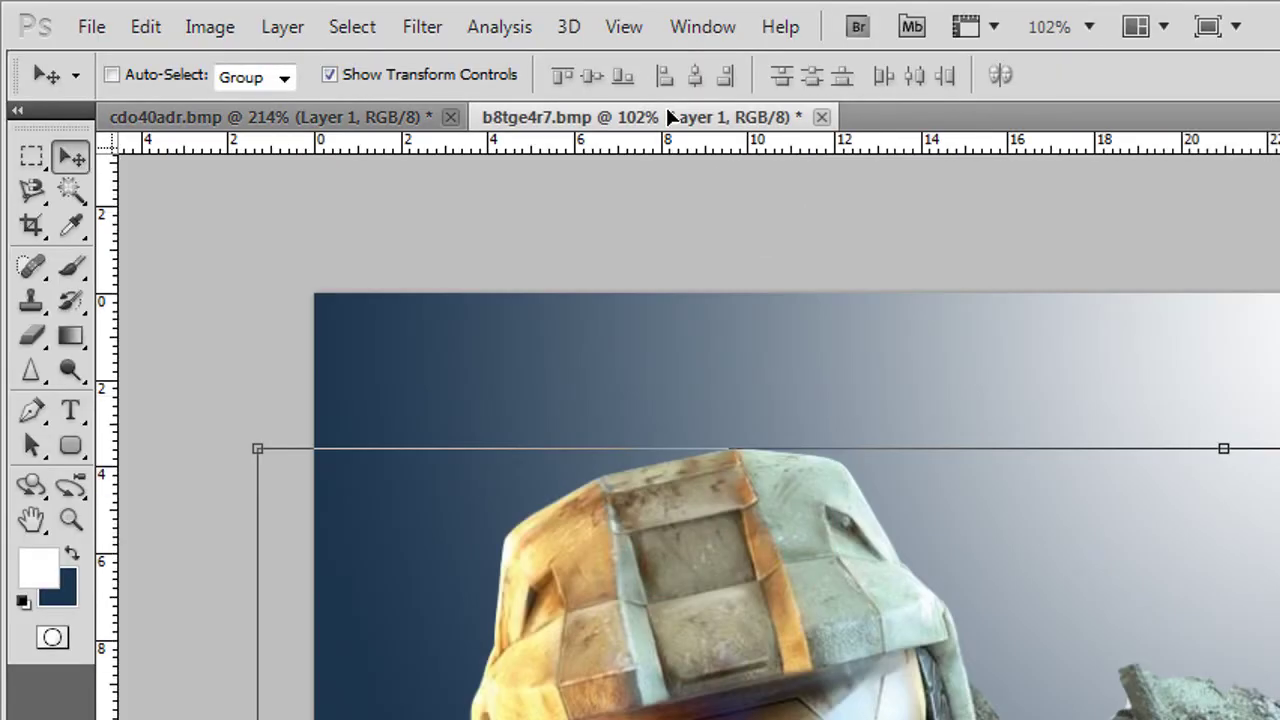
{"action": "left_click_drag", "start_coordinate": [667, 117], "coordinate": [803, 295]}
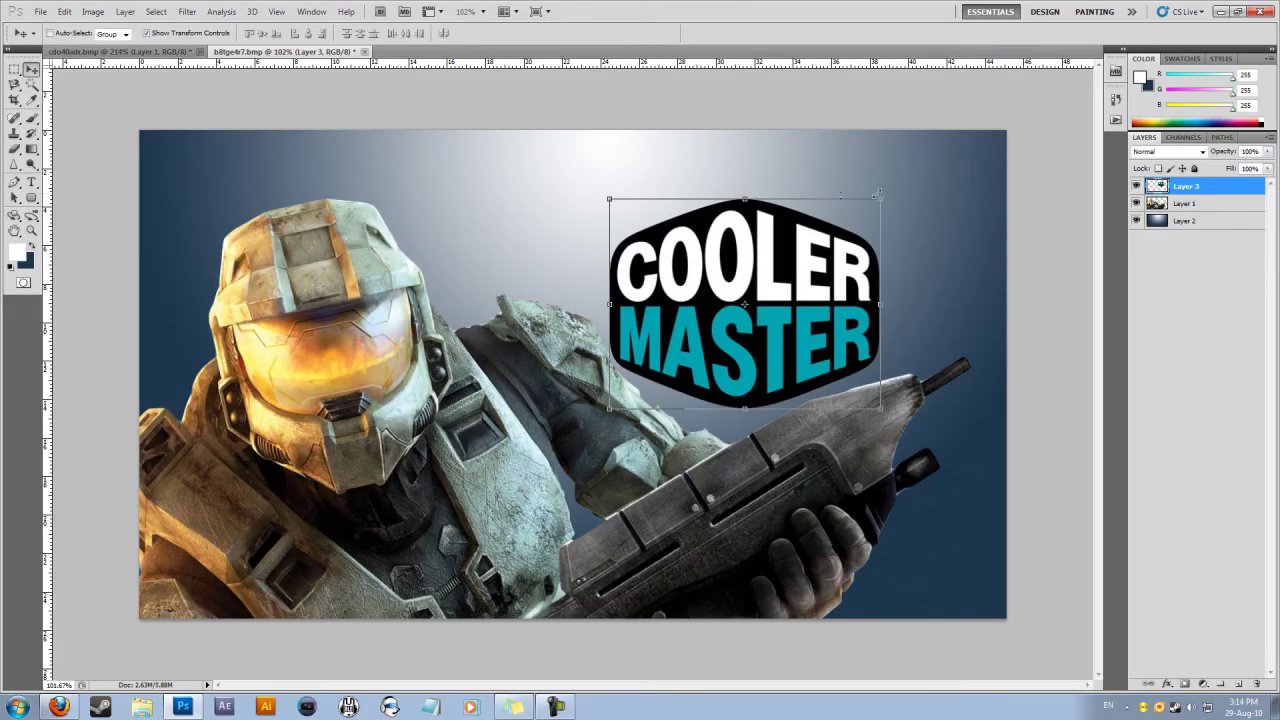
{"action": "left_click_drag", "start_coordinate": [813, 345], "coordinate": [872, 318]}
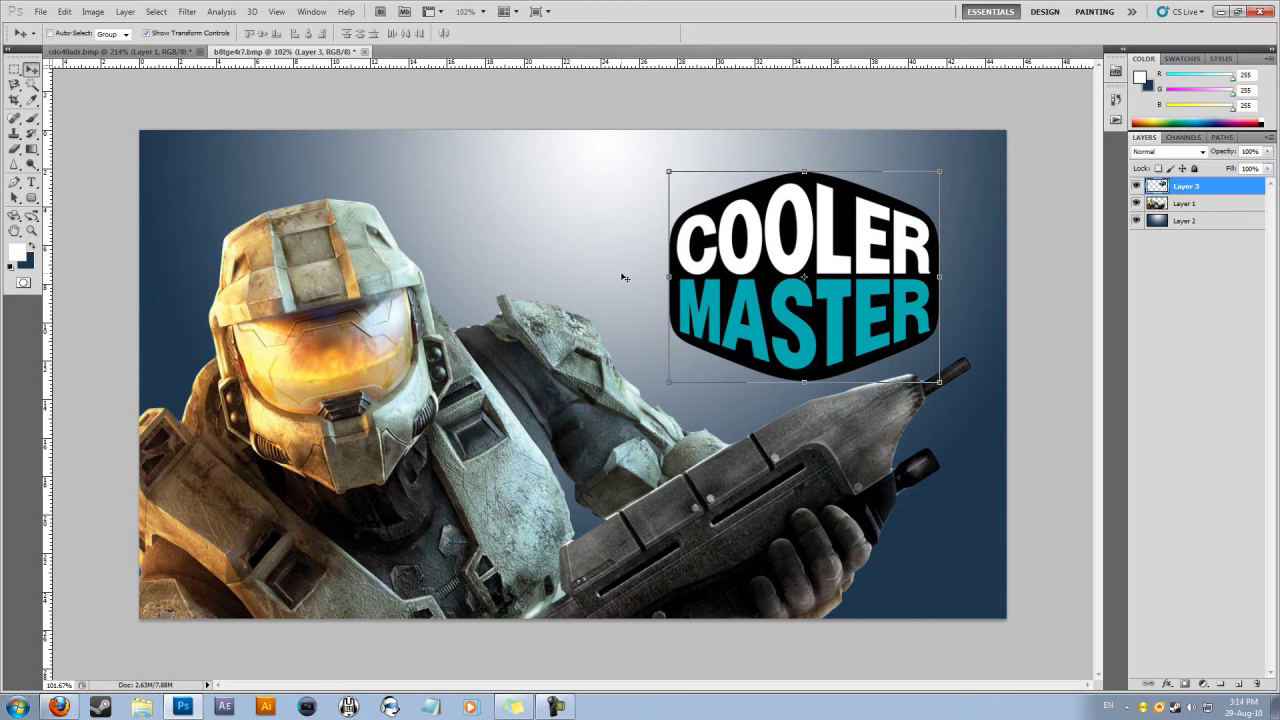
- Make the gradient background layer the active layer
{"action": "right_click", "coordinate": [503, 181]}
{"action": "left_click", "coordinate": [533, 186]}
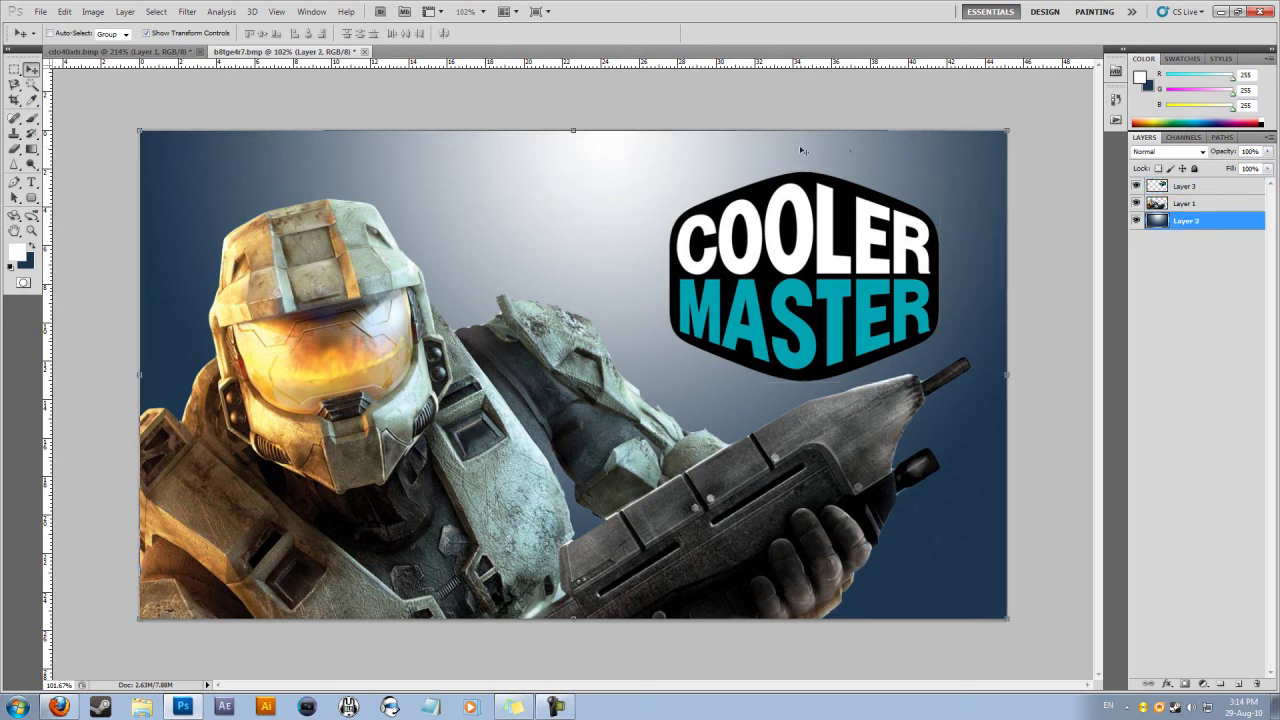